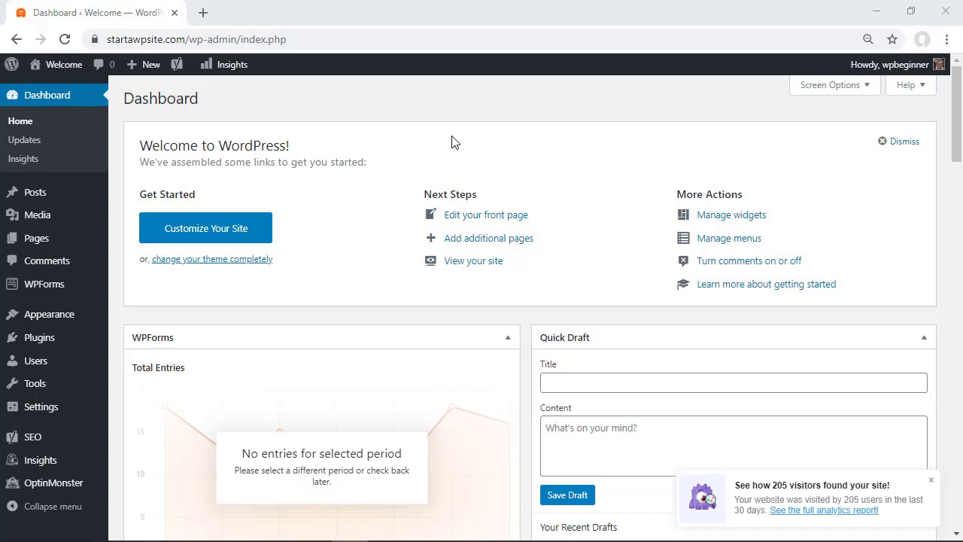
pyautogui.click(63, 461)
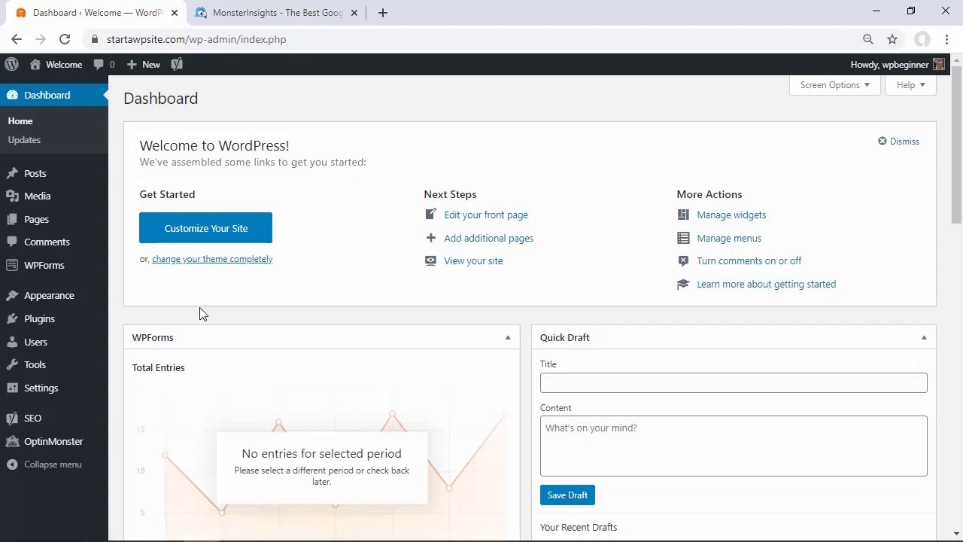
# - Search the WordPress plugin directory for "monsterinsights", and install and activate the Google Analytics Dashboard Plugin by MonsterInsights
pyautogui.moveTo(43, 318)
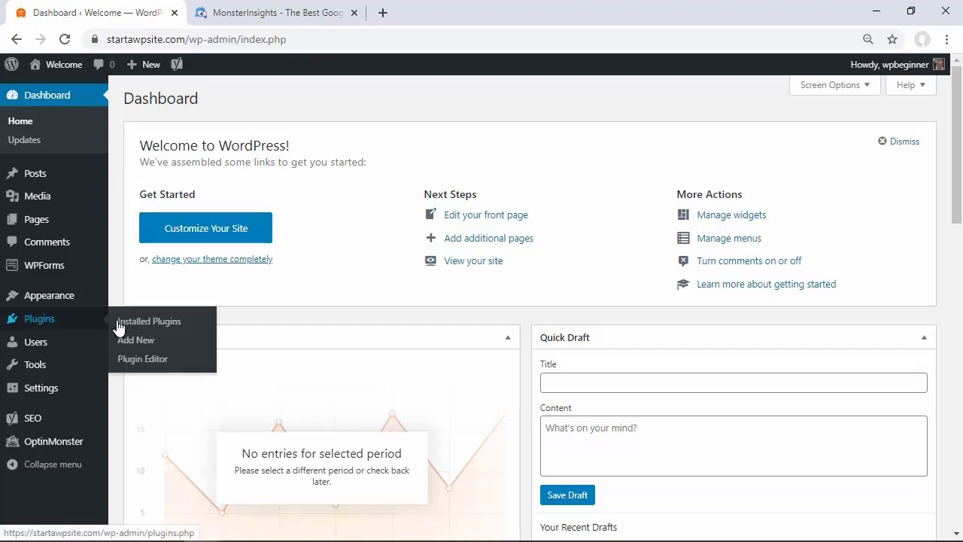
pyautogui.click(143, 341)
pyautogui.click(769, 136)
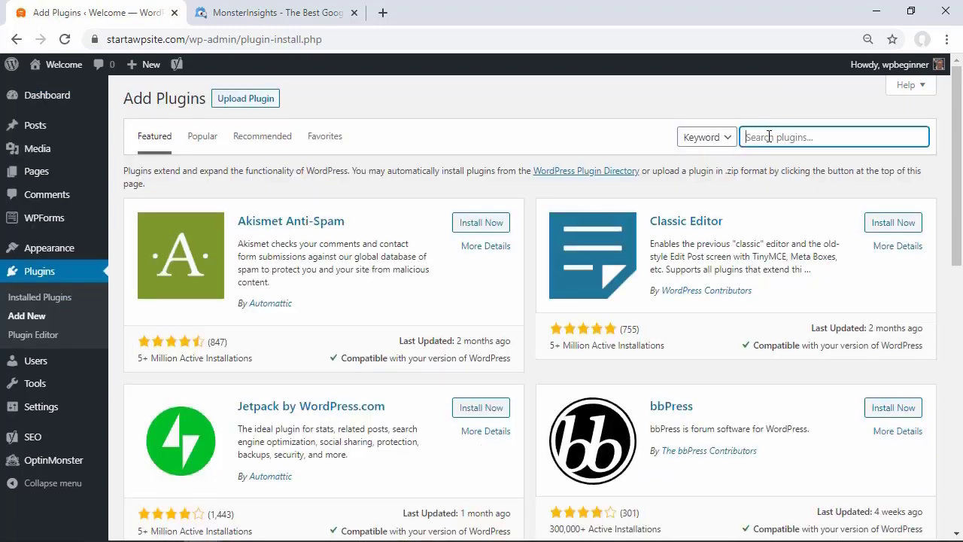
pyautogui.write('monsterinsights')
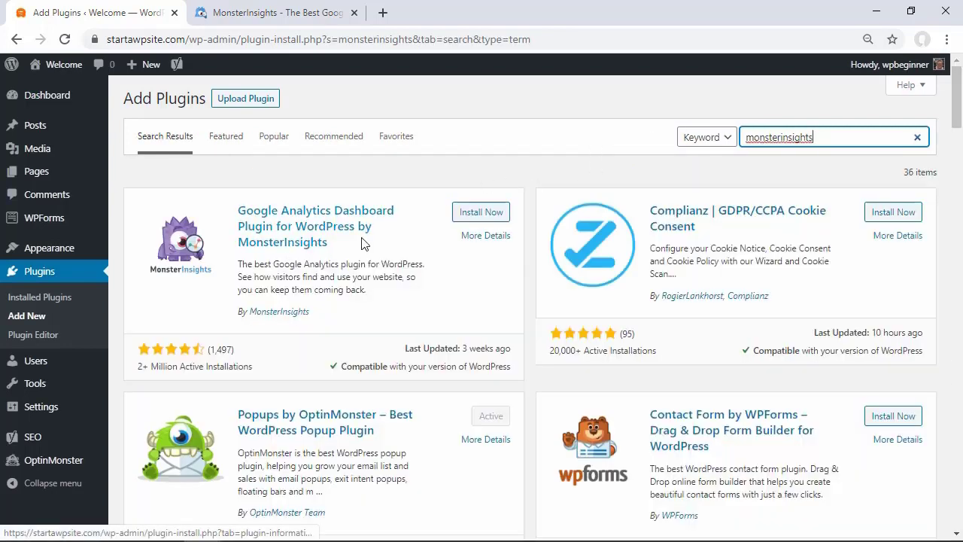
pyautogui.click(472, 213)
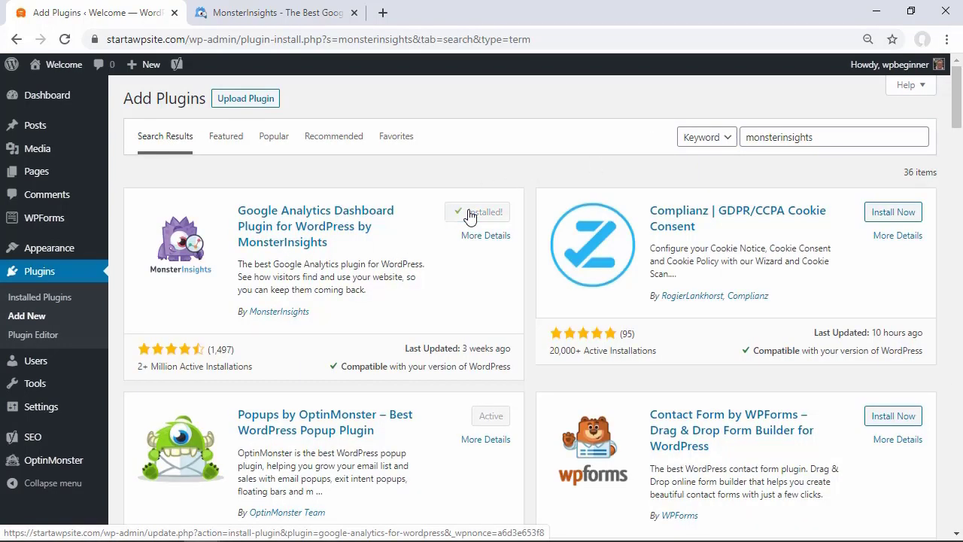
pyautogui.click(479, 214)
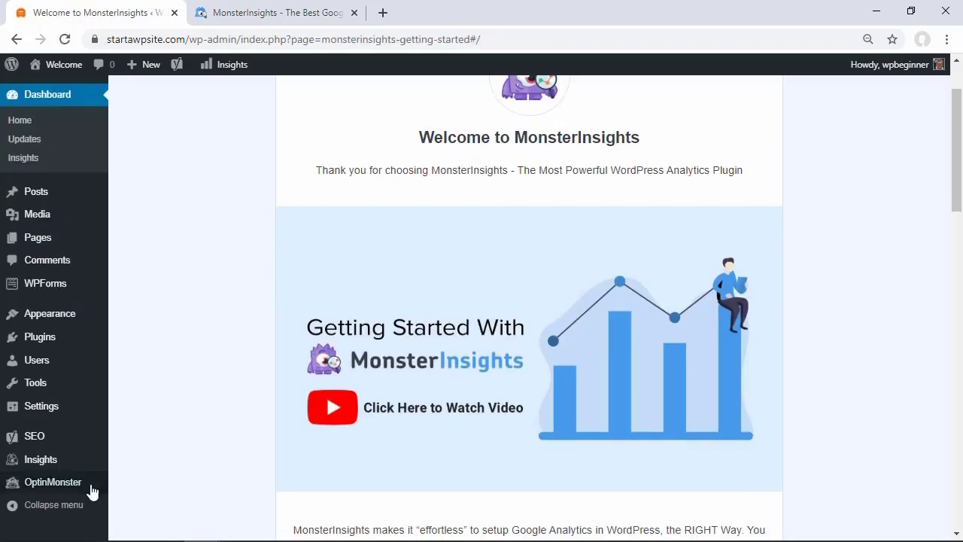
# - Open the MonsterInsights settings on the WordPress site and paste the plugin license key into the License Key field
pyautogui.moveTo(46, 460)
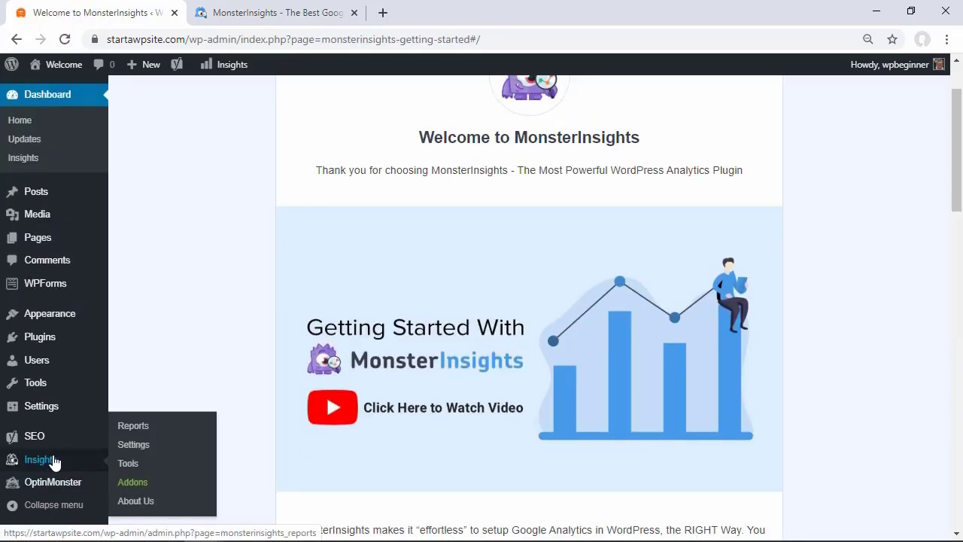
pyautogui.click(134, 445)
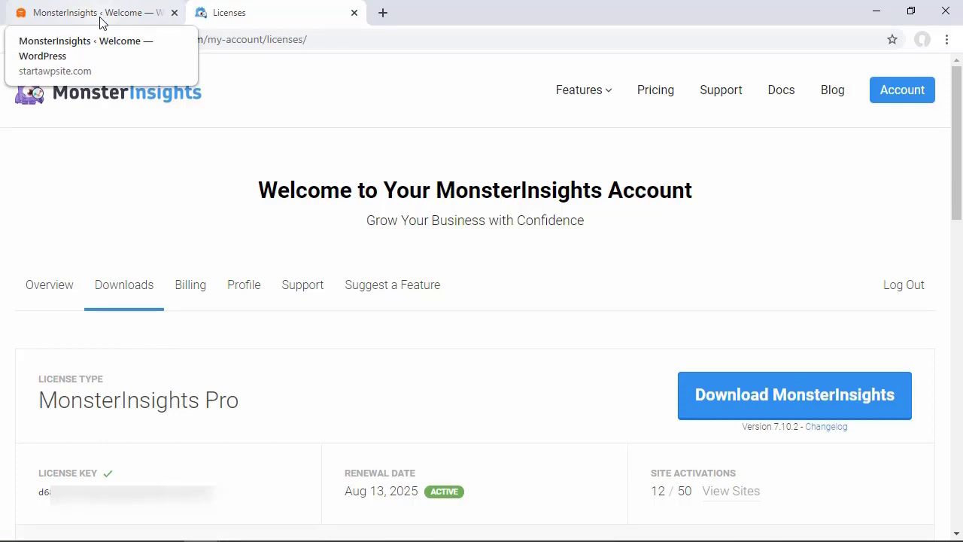
pyautogui.click(100, 17)
pyautogui.scroll(1, 230, 385)
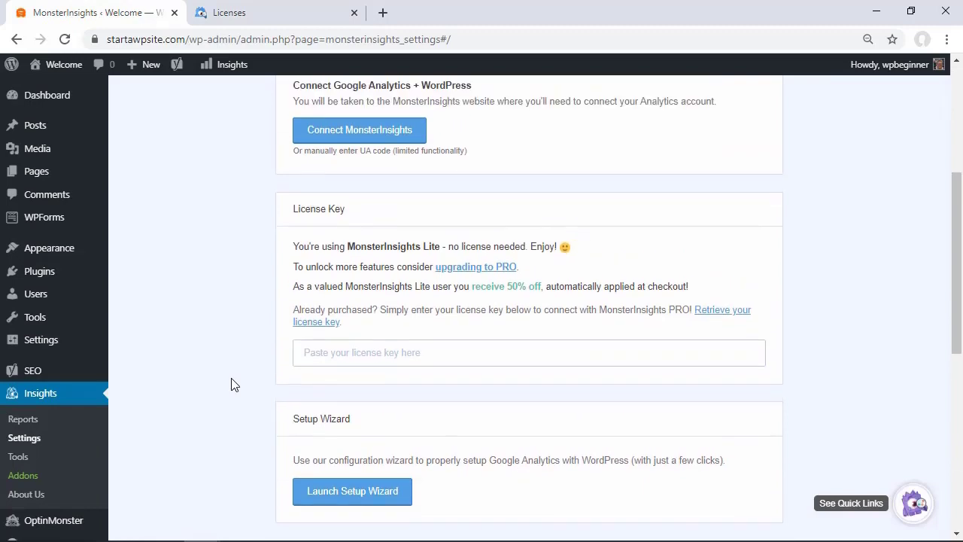
pyautogui.rightClick(336, 349)
pyautogui.click(344, 191)
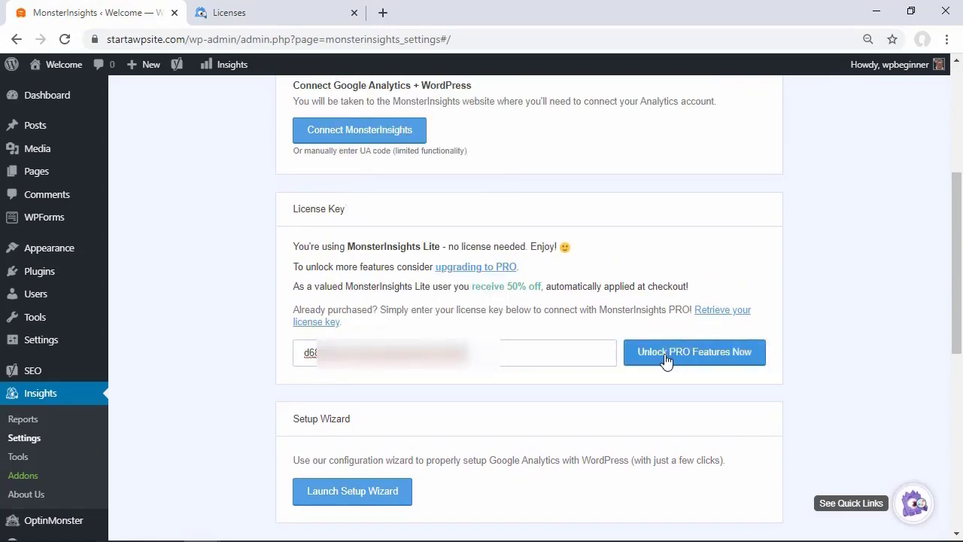
# - Unlock the PRO features by connecting and installing MonsterInsights Pro on the website
pyautogui.click(666, 361)
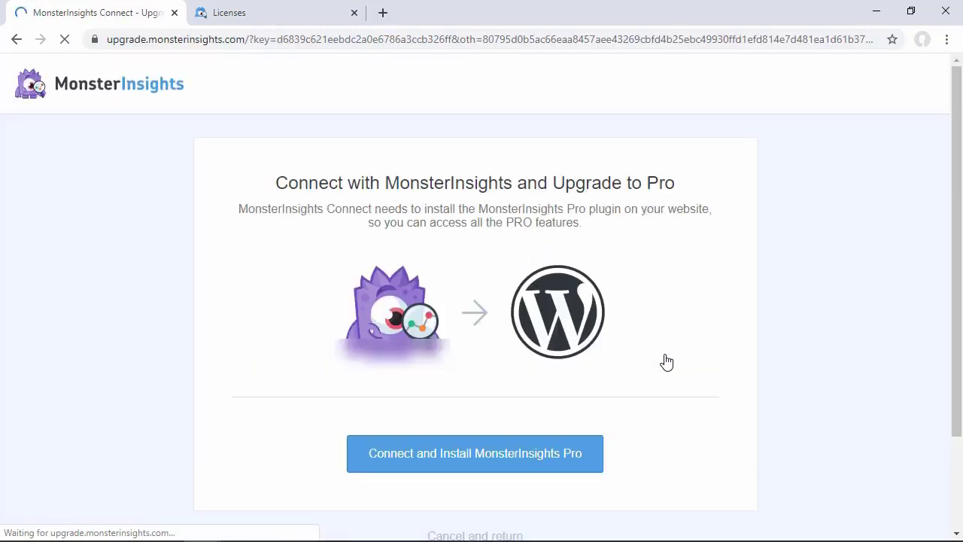
pyautogui.click(459, 457)
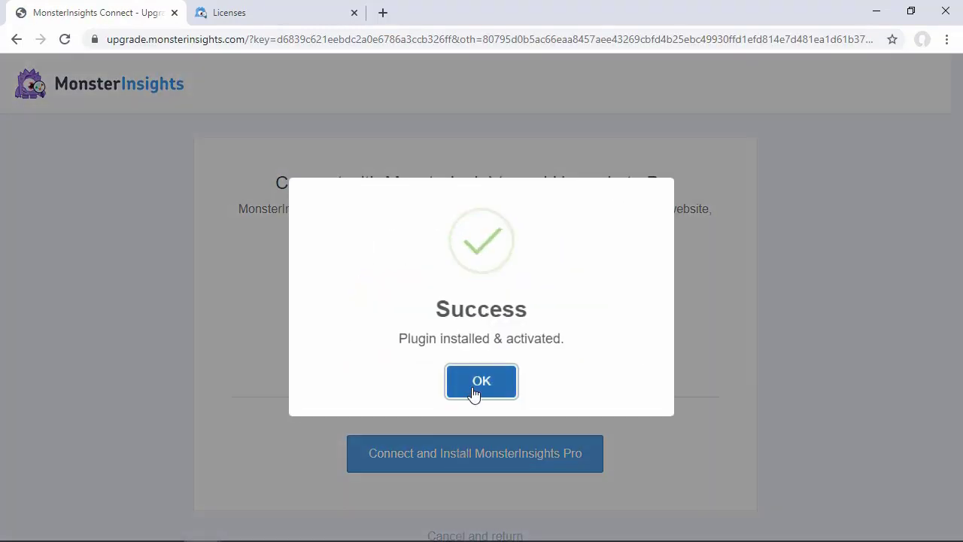
pyautogui.click(474, 382)
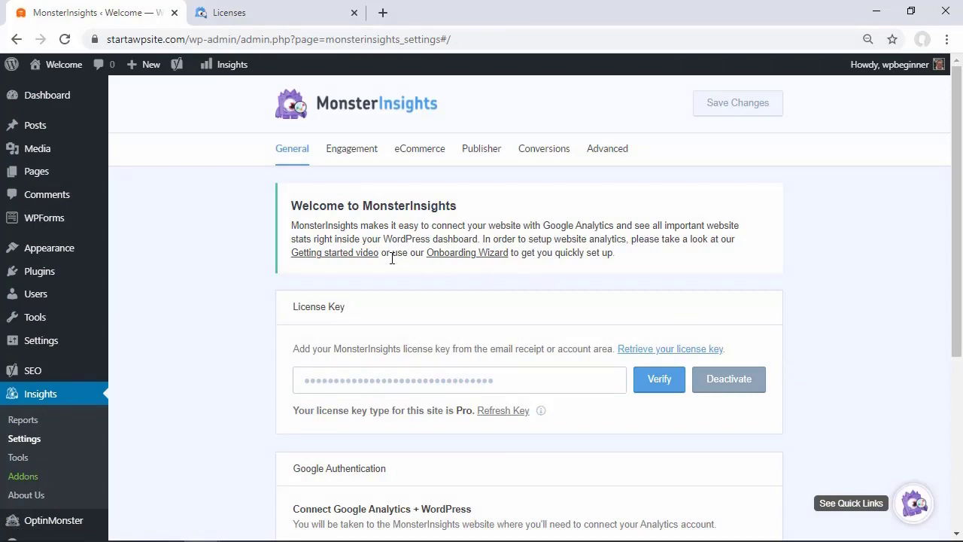
pyautogui.scroll(-2, 252, 312)
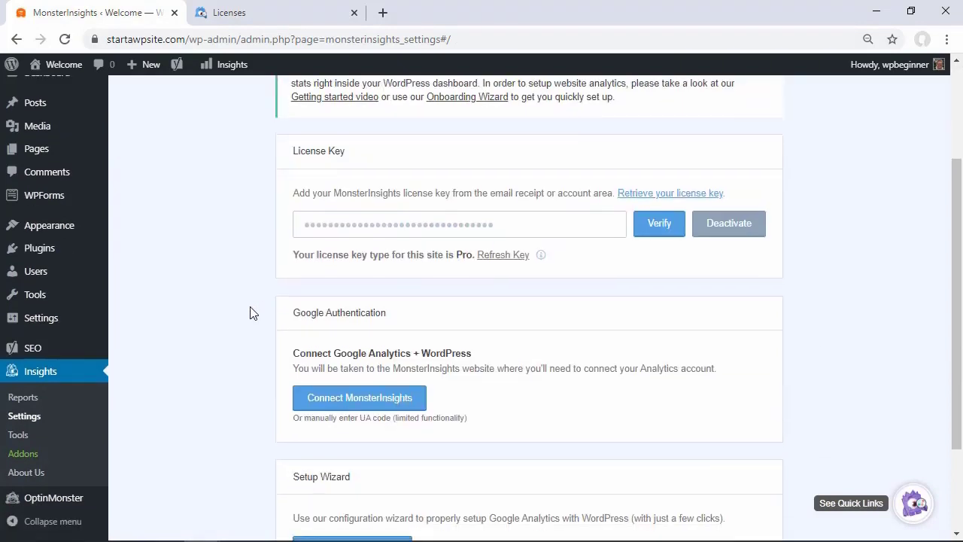
pyautogui.scroll(-2, 252, 312)
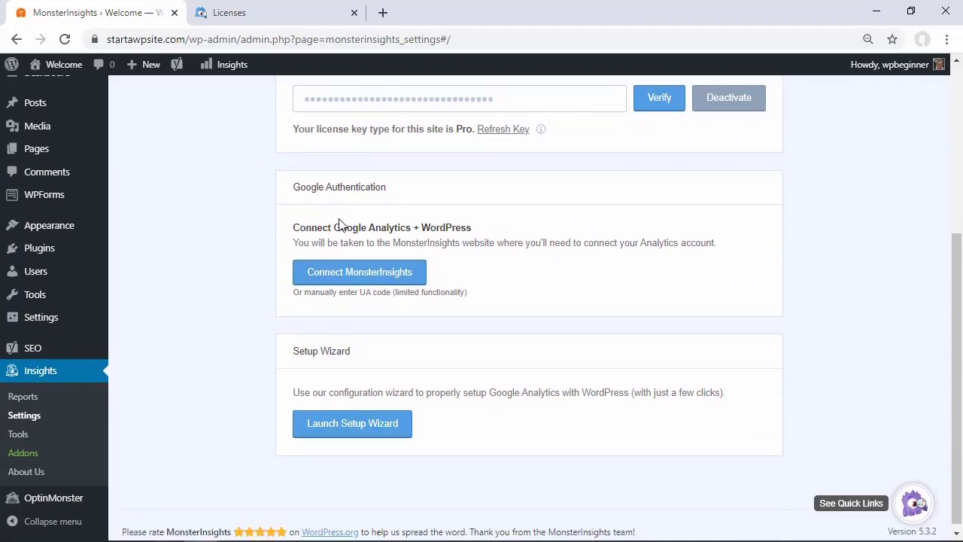
pyautogui.click(347, 275)
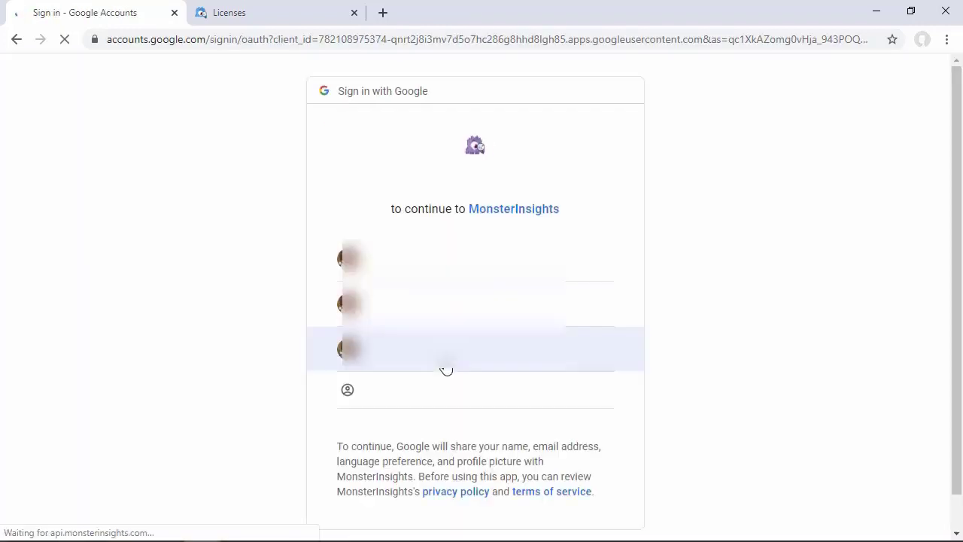
pyautogui.click(421, 260)
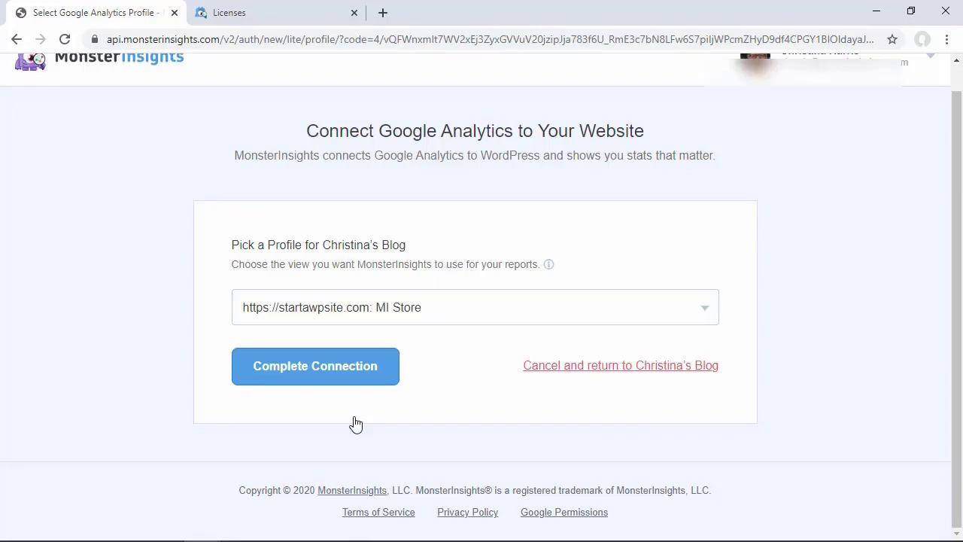
pyautogui.click(337, 373)
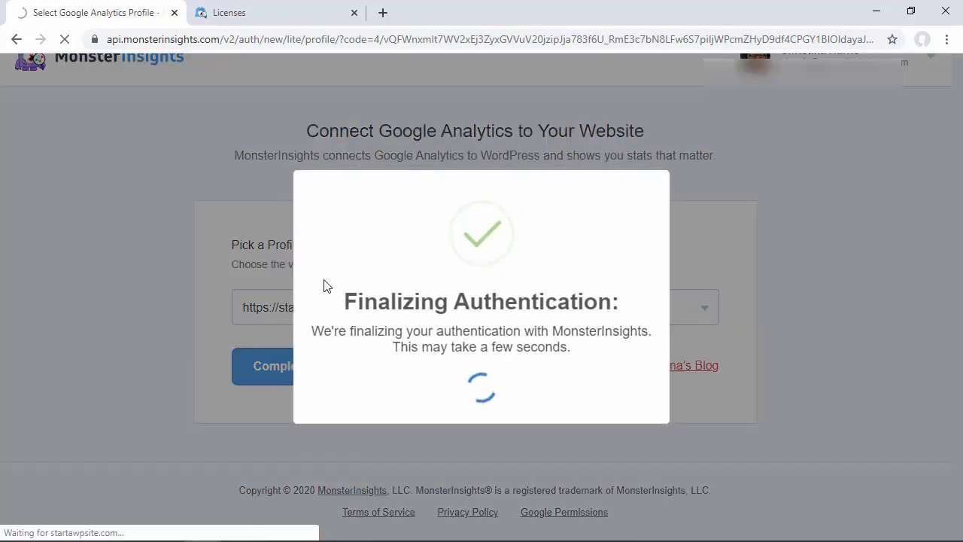
pyautogui.scroll(-2, 247, 348)
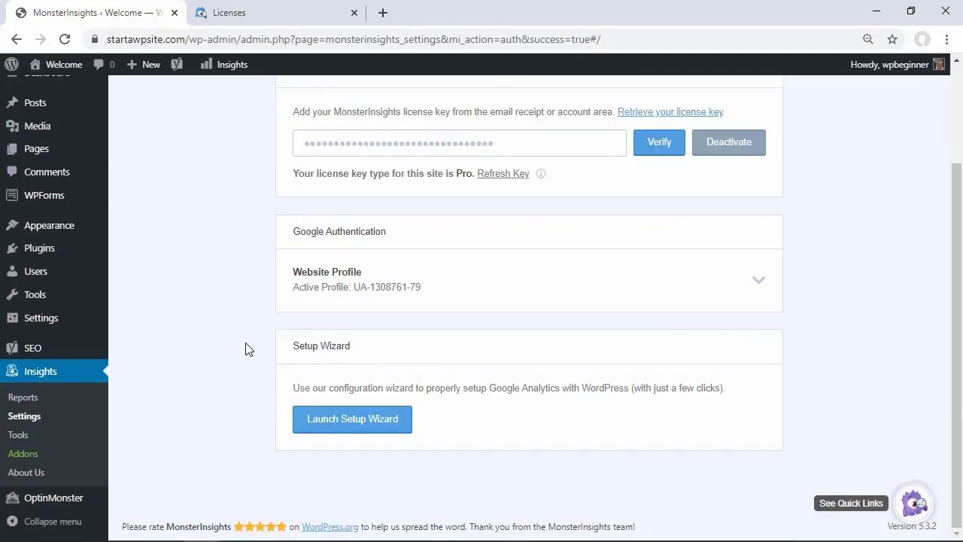
pyautogui.scroll(1, 246, 348)
pyautogui.scroll(-1, 247, 348)
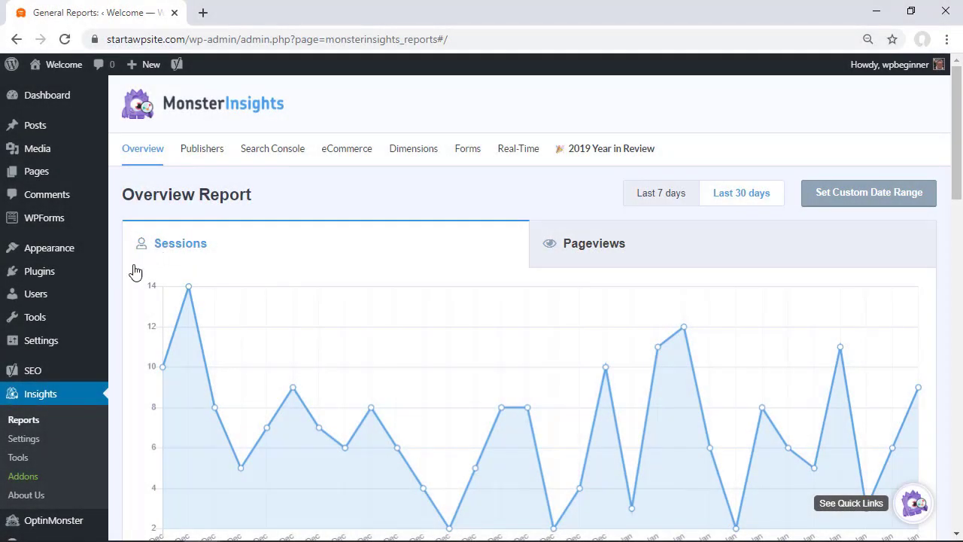
# - Install and activate the Forms addon from the MonsterInsights addons
pyautogui.click(23, 482)
pyautogui.scroll(-4, 260, 386)
pyautogui.scroll(-2, 260, 386)
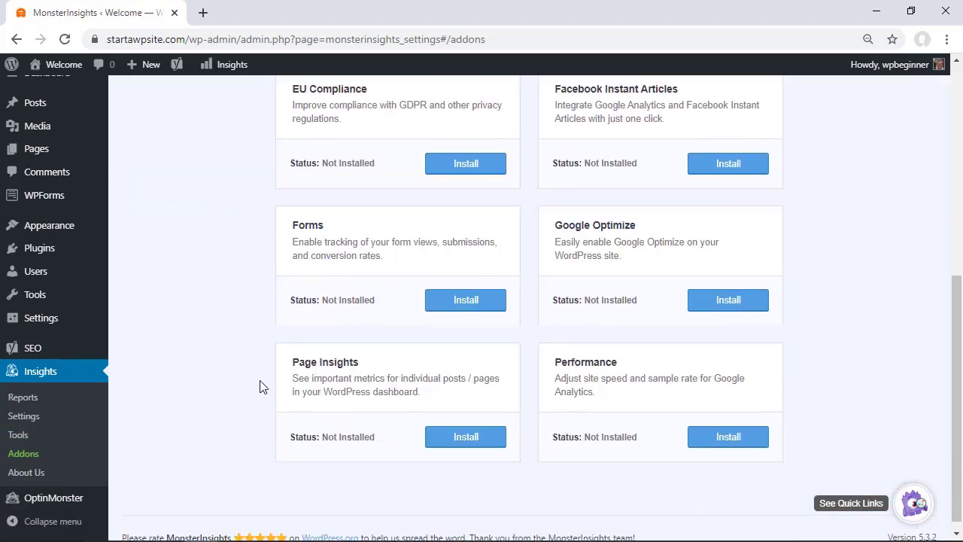
pyautogui.click(468, 311)
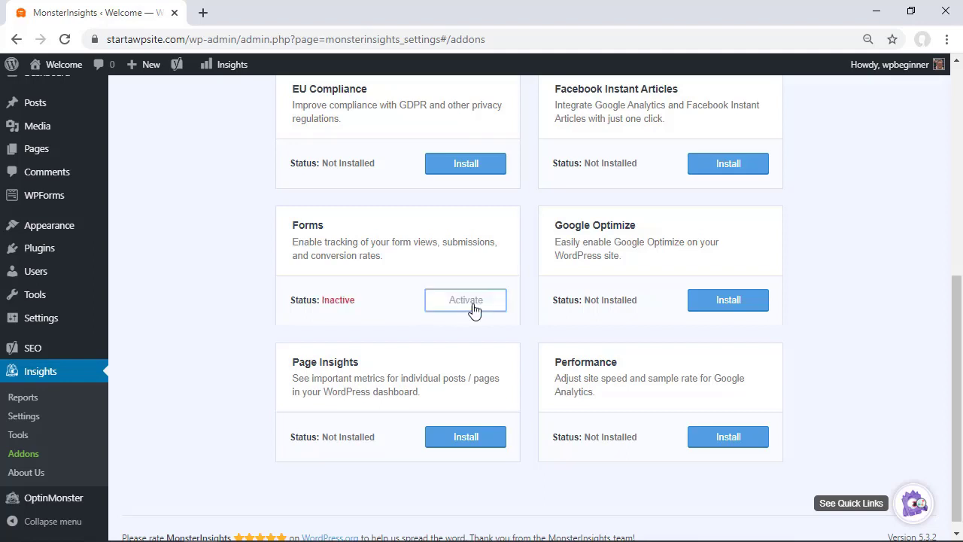
pyautogui.click(442, 291)
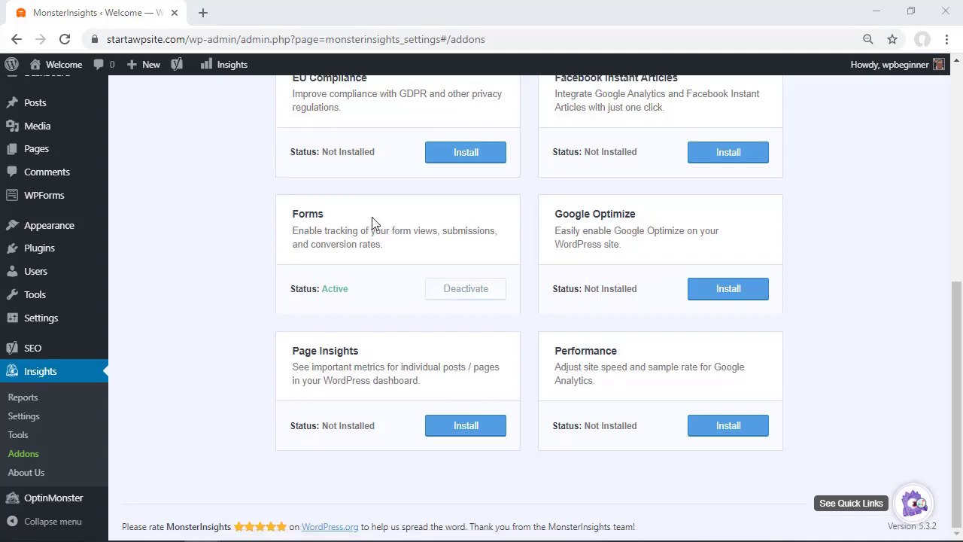
# - Review the form conversion tracking options in the MonsterInsights Conversions settings, including the individual form plugins
pyautogui.click(29, 423)
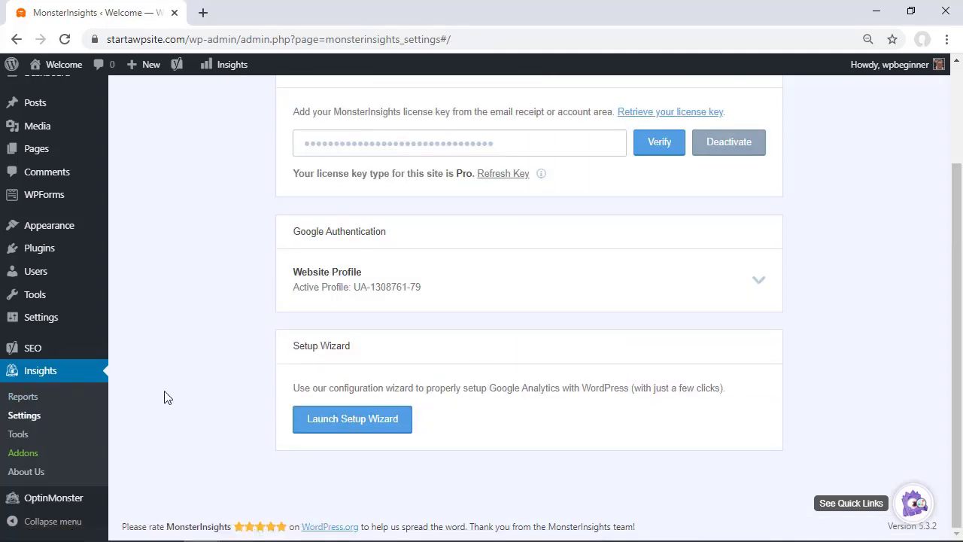
pyautogui.scroll(3, 483, 210)
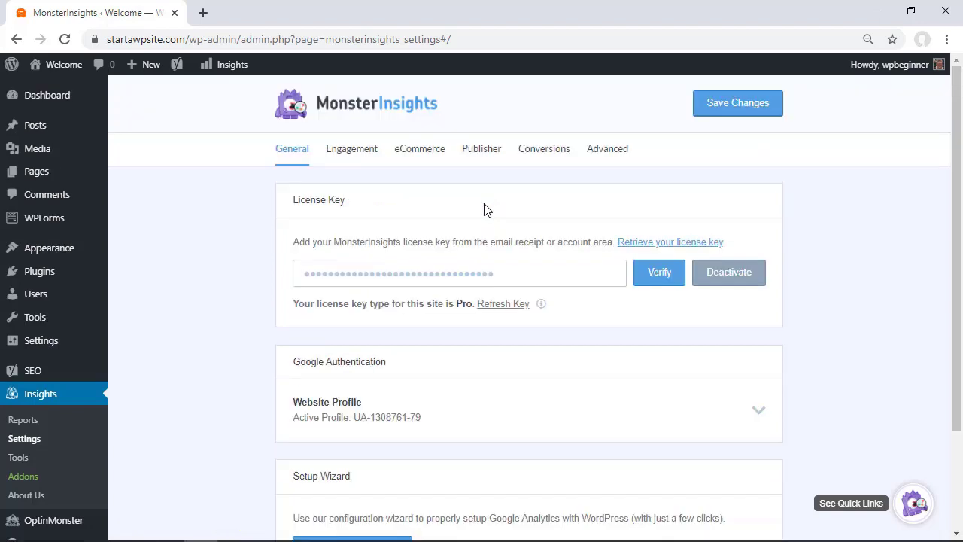
pyautogui.click(532, 155)
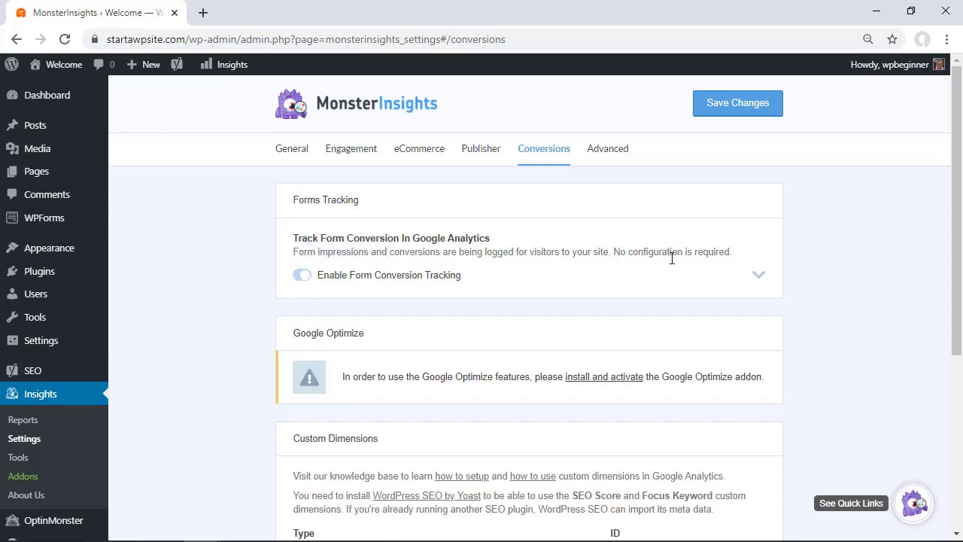
pyautogui.click(758, 278)
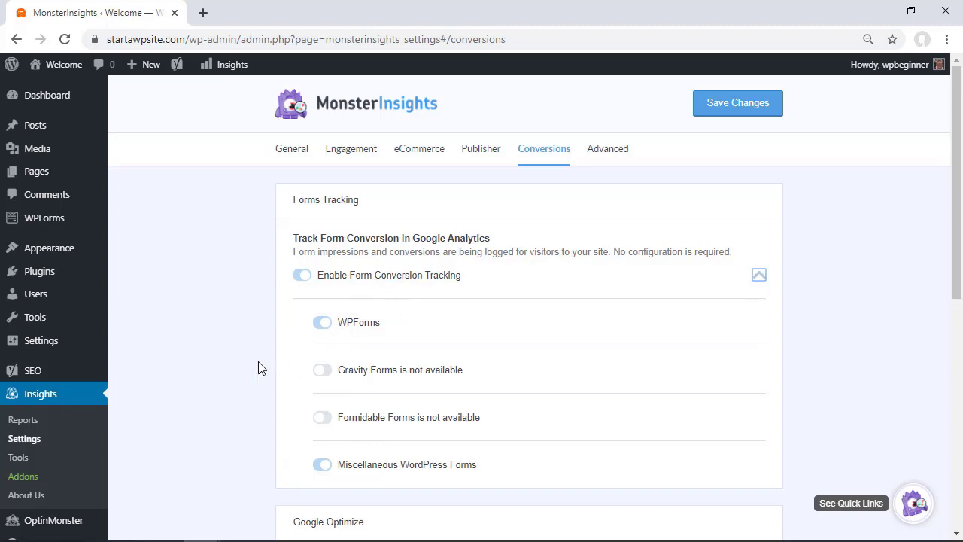
pyautogui.scroll(-1, 452, 297)
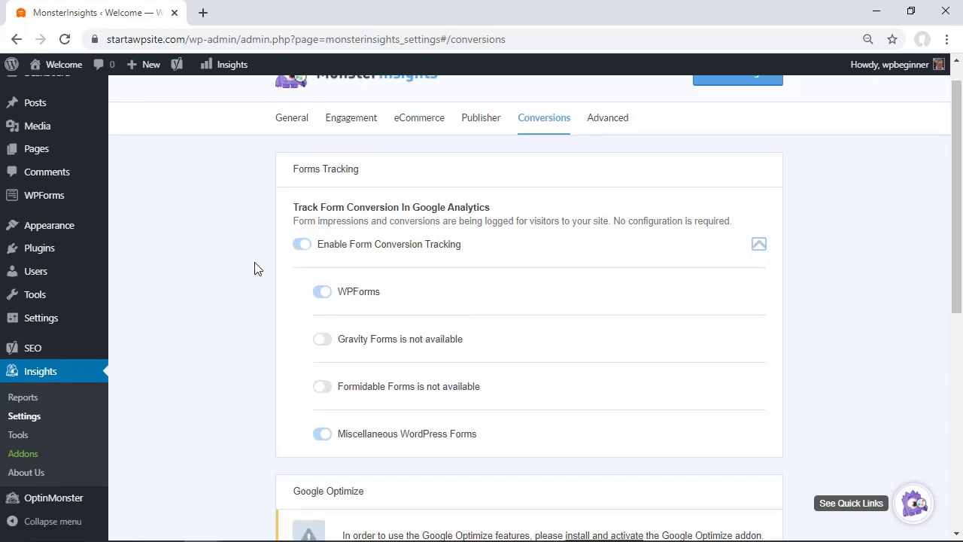
pyautogui.scroll(1, 254, 269)
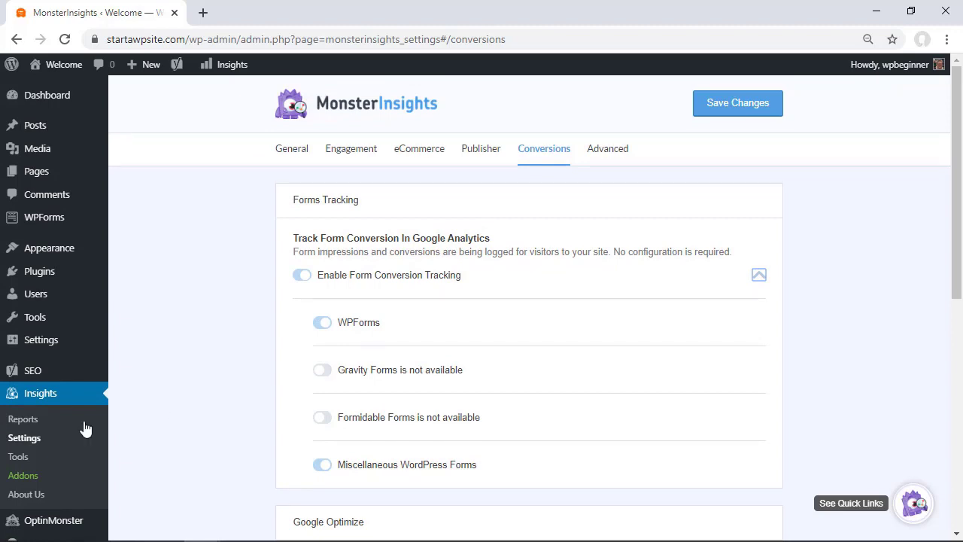
# - View the MonsterInsights Forms report with each form's impressions, conversions and conversion rate
pyautogui.click(23, 420)
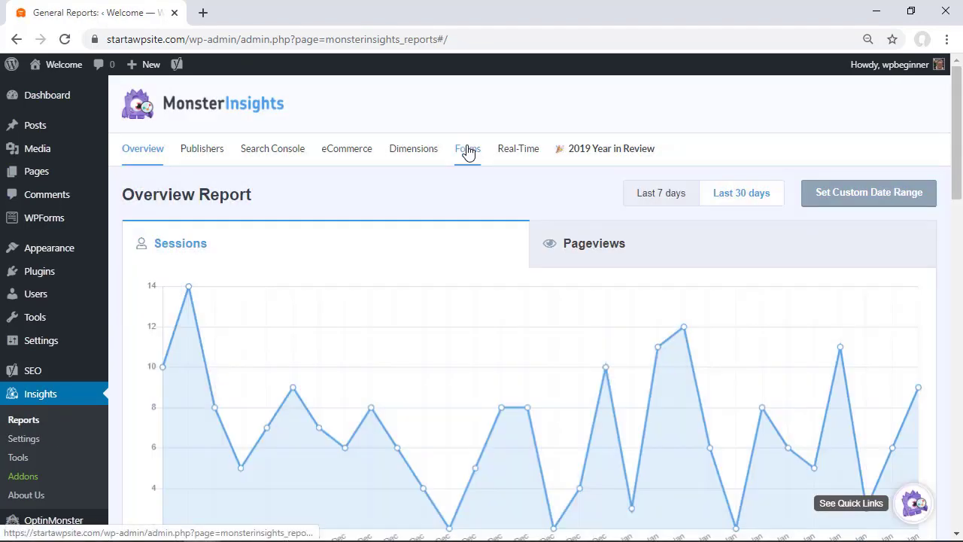
pyautogui.click(467, 149)
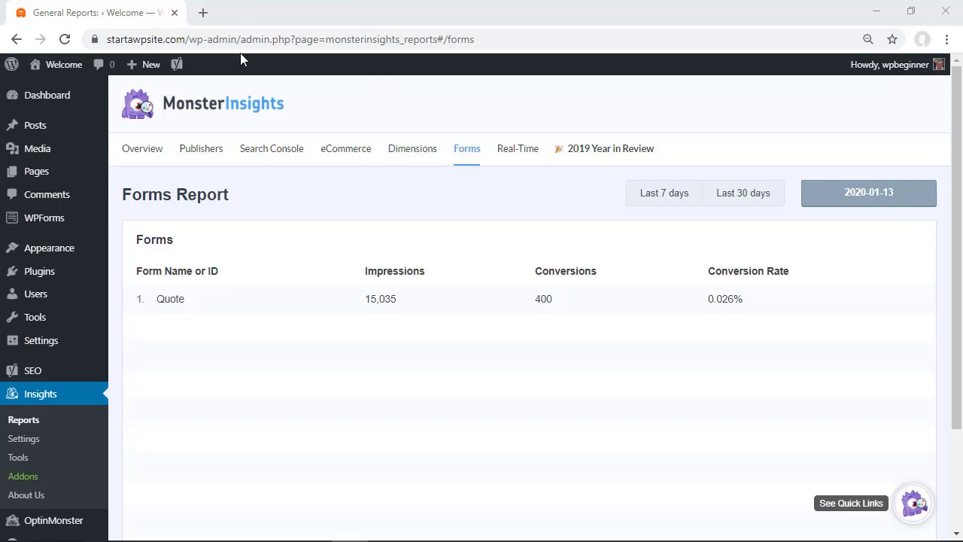
pyautogui.scroll(-1, 241, 372)
pyautogui.scroll(-1, 241, 372)
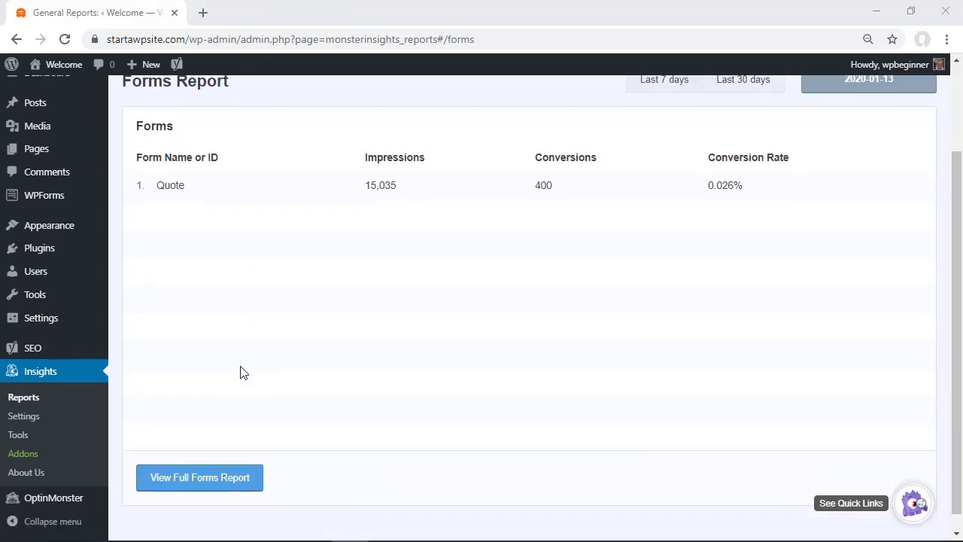
# - Look through the site's installed plugins for the WPForms entries
pyautogui.moveTo(58, 251)
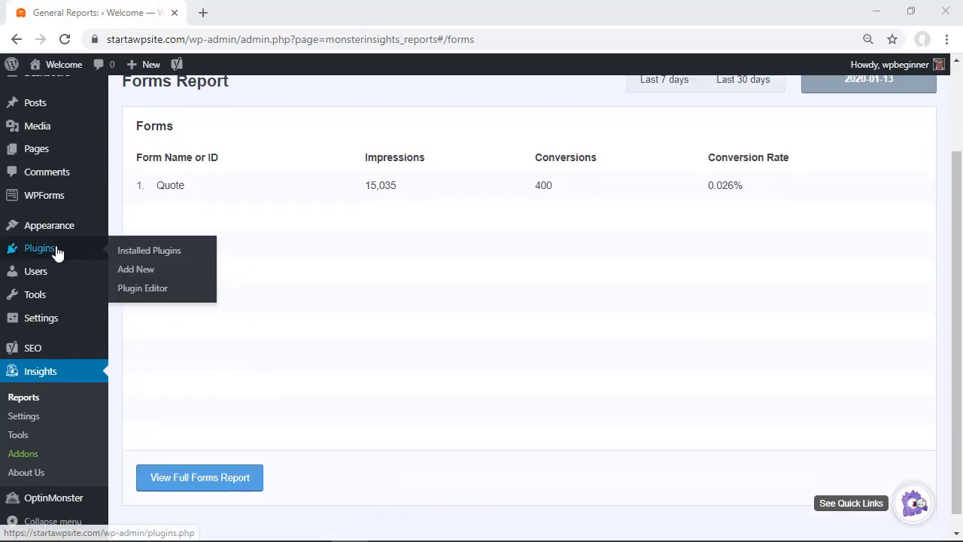
pyautogui.click(123, 256)
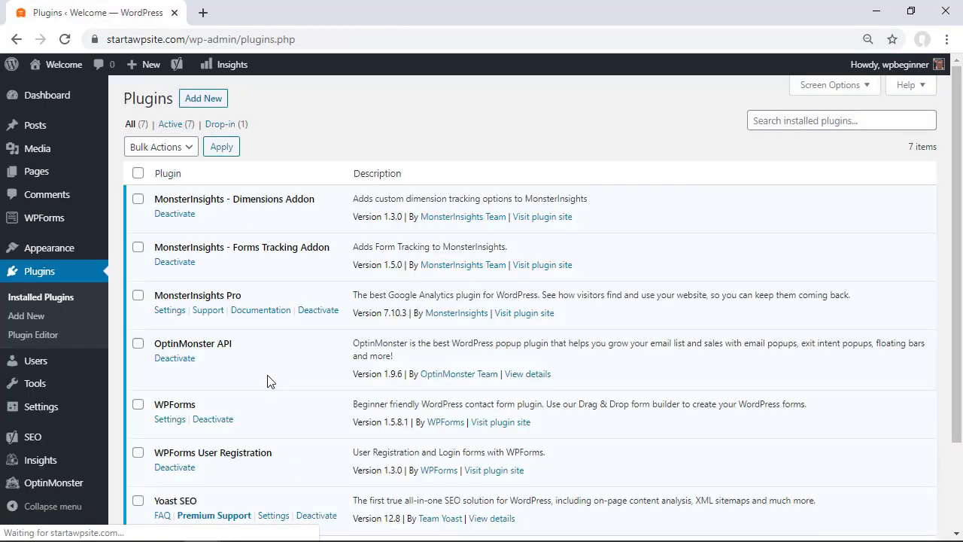
pyautogui.scroll(-1, 270, 381)
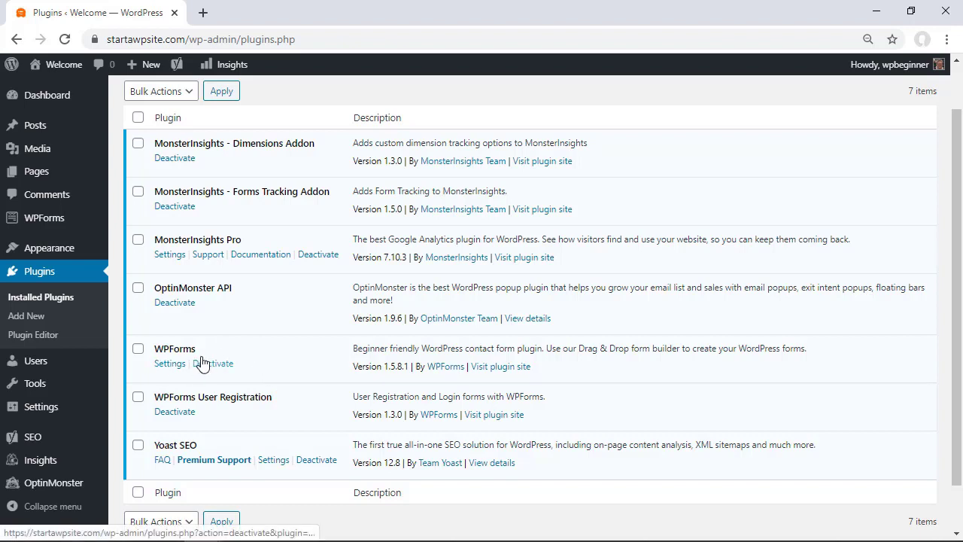
# - Open the wpforms.com/wpbeginner page in a new browser tab
pyautogui.click(204, 12)
pyautogui.write('wpform')
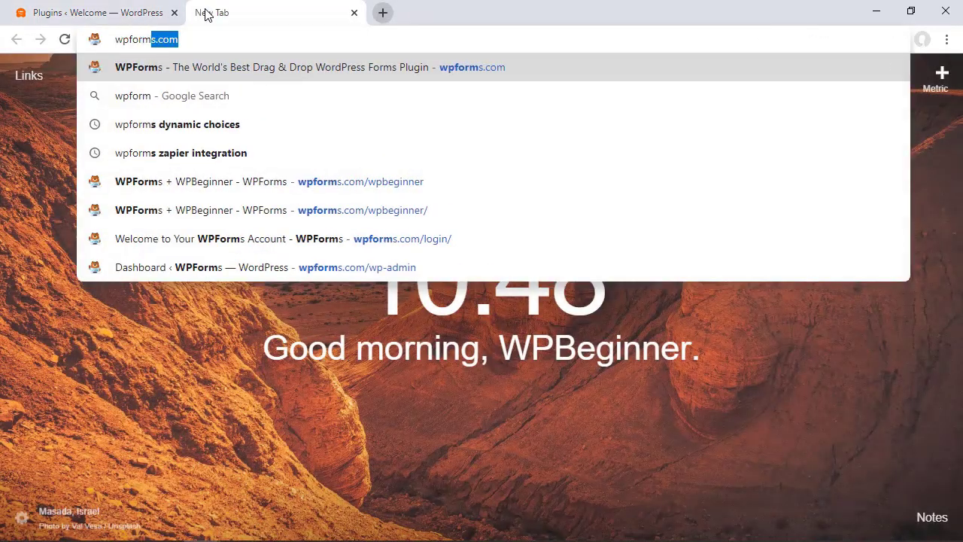
pyautogui.write('s.com/wp')
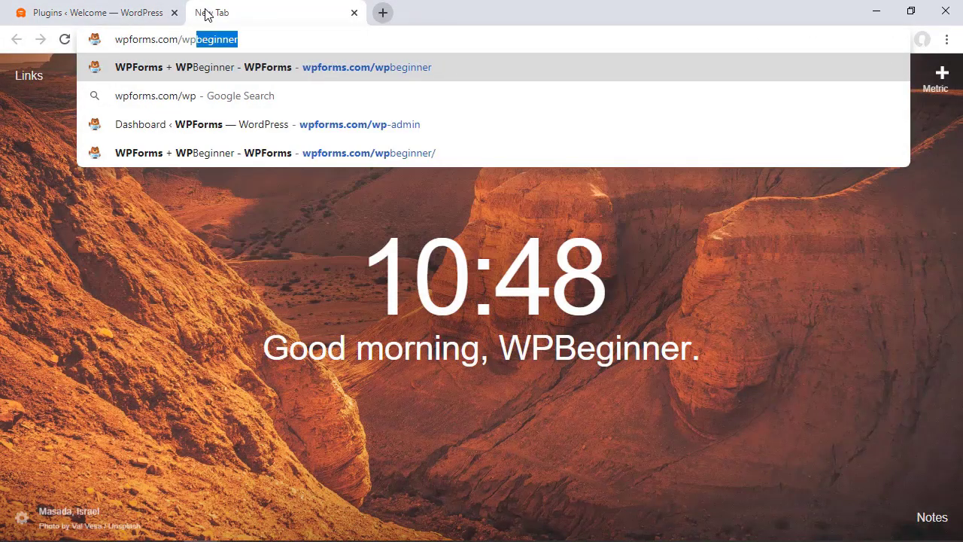
pyautogui.press('Return')
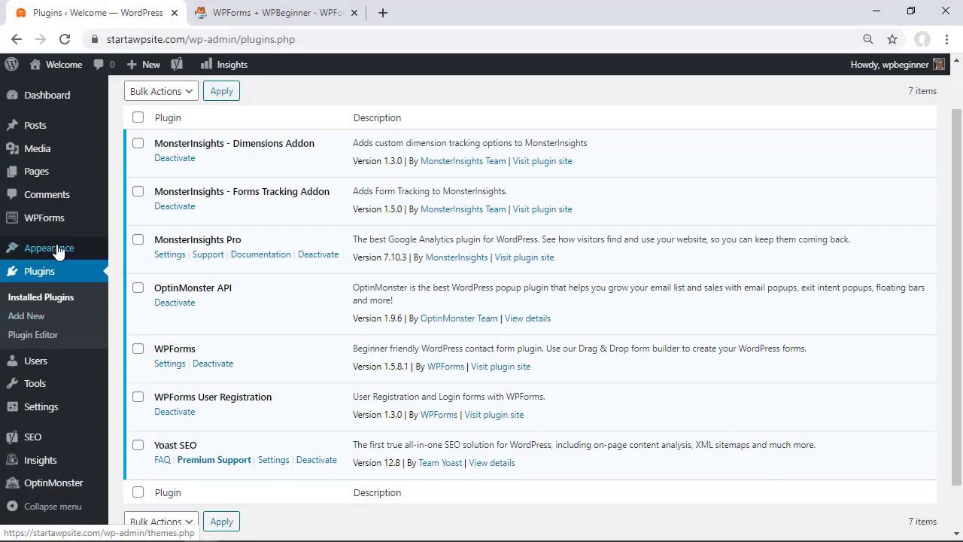
# - Verify the stored license key in the WPForms settings and dismiss the confirmation
pyautogui.moveTo(56, 221)
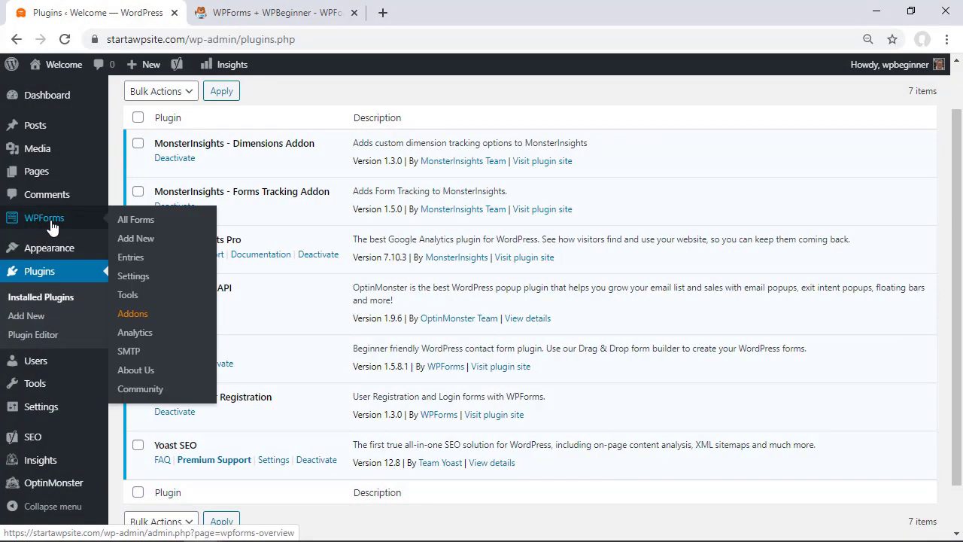
pyautogui.click(131, 277)
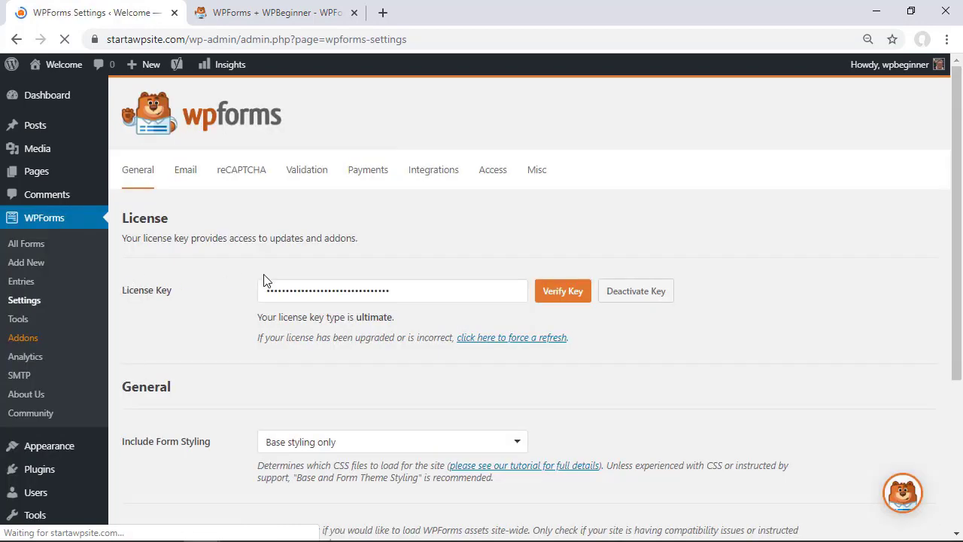
pyautogui.click(558, 294)
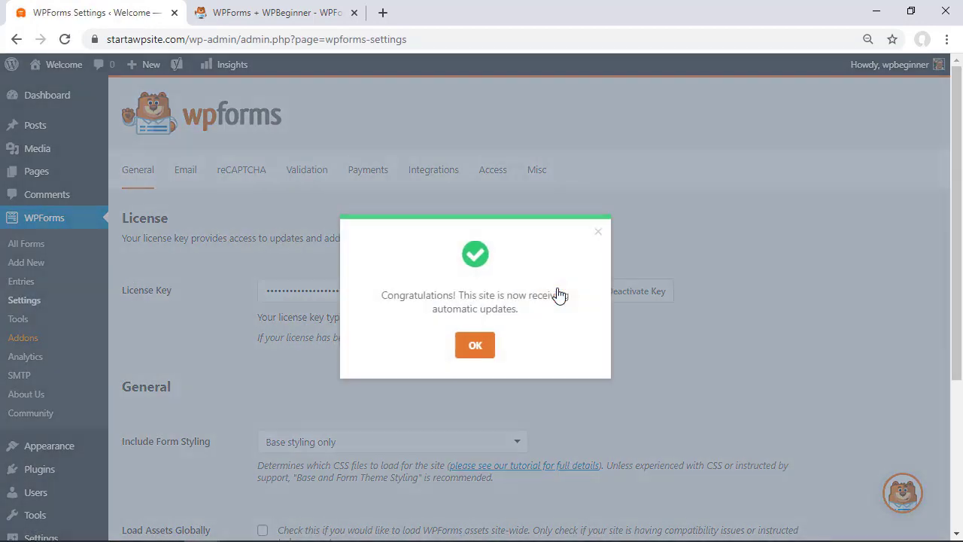
pyautogui.click(468, 348)
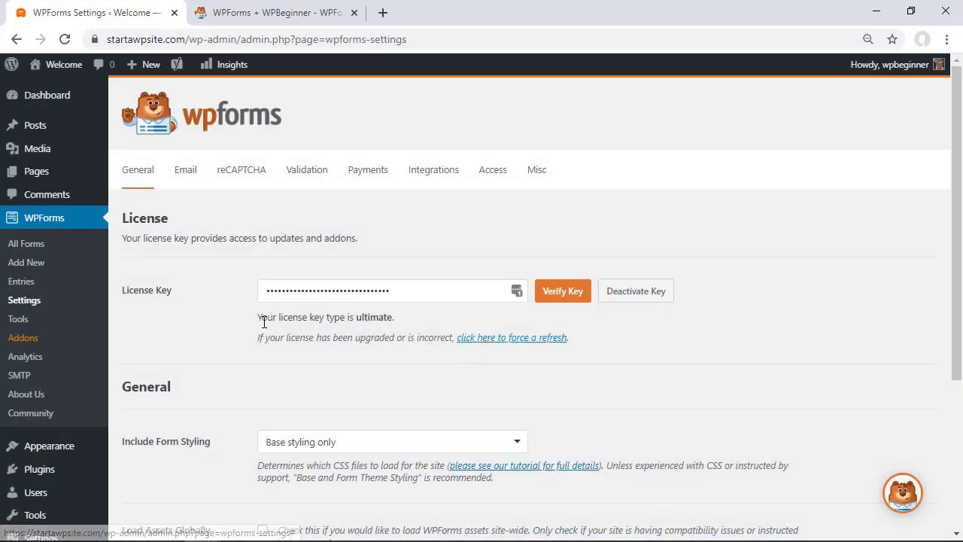
# - Install and activate the Form Abandonment Addon from the WPForms addons
pyautogui.click(18, 340)
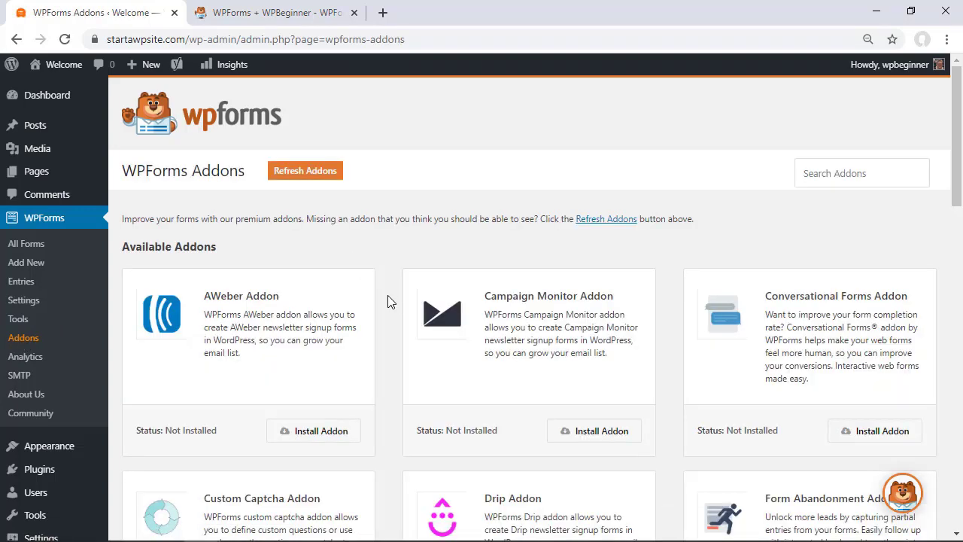
pyautogui.scroll(-4, 388, 295)
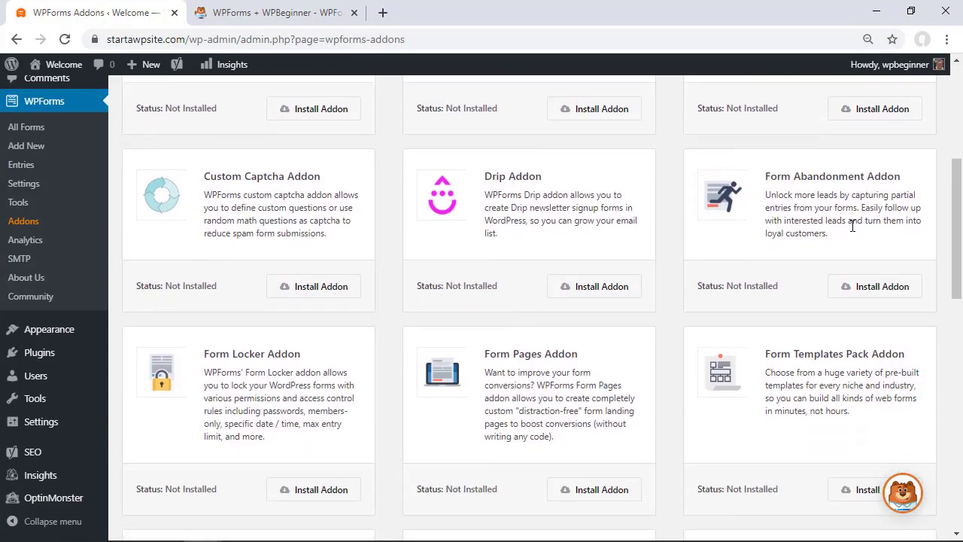
pyautogui.click(863, 290)
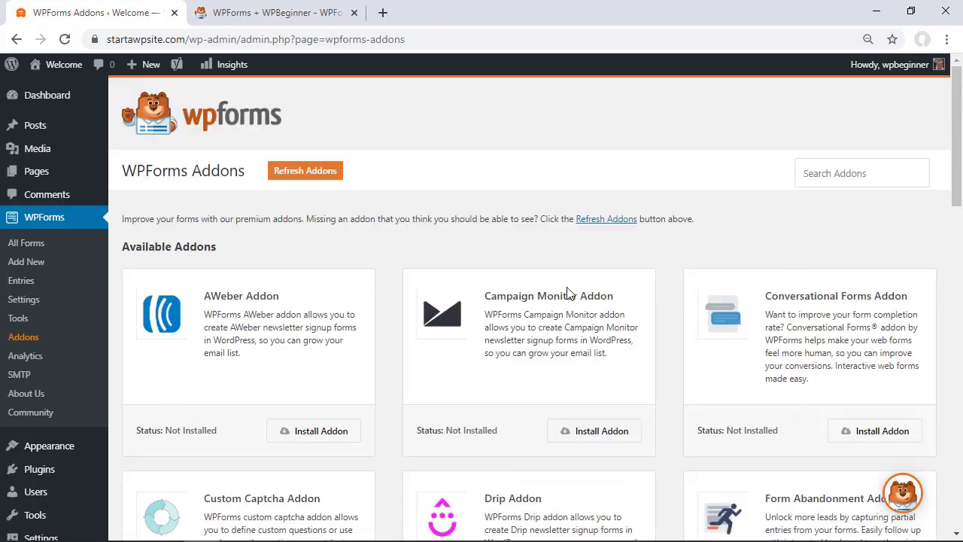
pyautogui.scroll(-2, 720, 383)
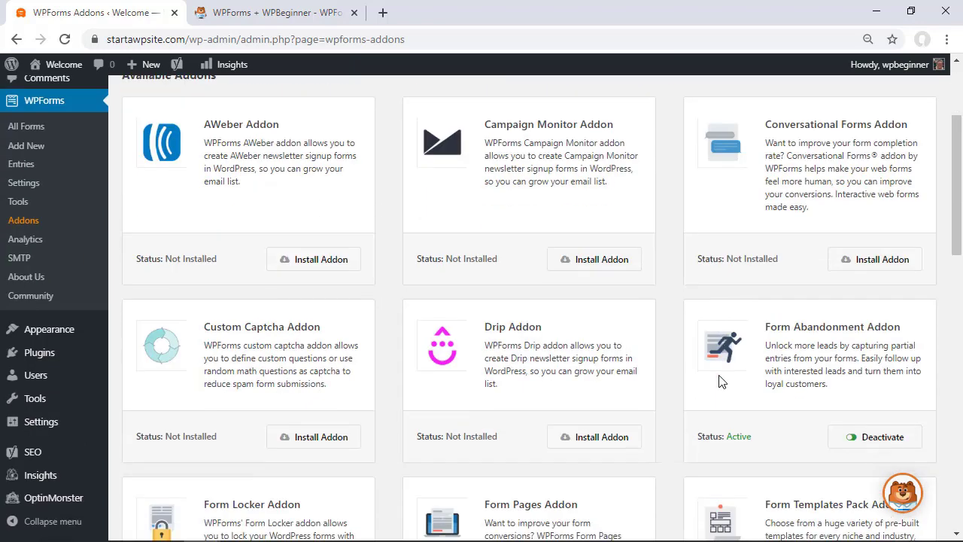
pyautogui.scroll(1, 556, 411)
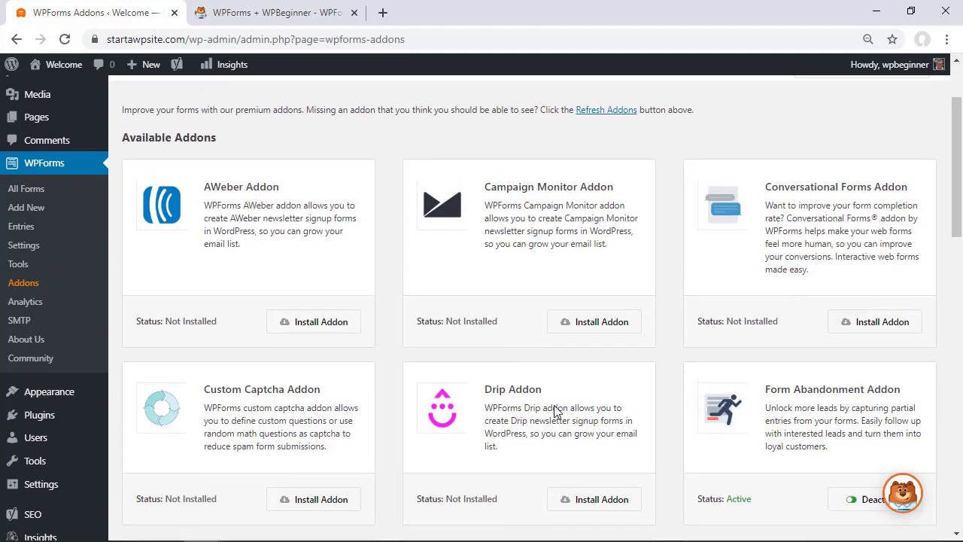
# - Open the Quote form for editing and look over its fields from the name down to the submit button
pyautogui.click(25, 192)
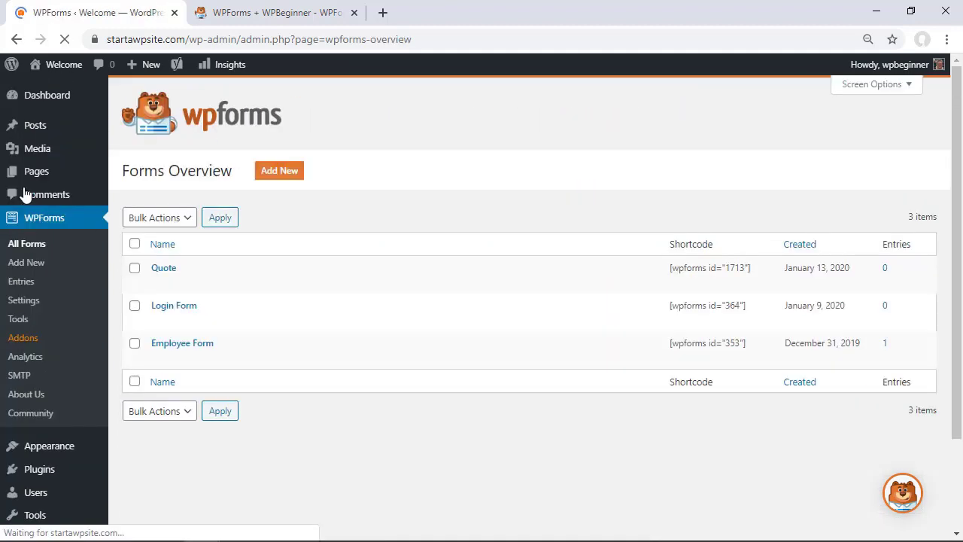
pyautogui.moveTo(159, 279)
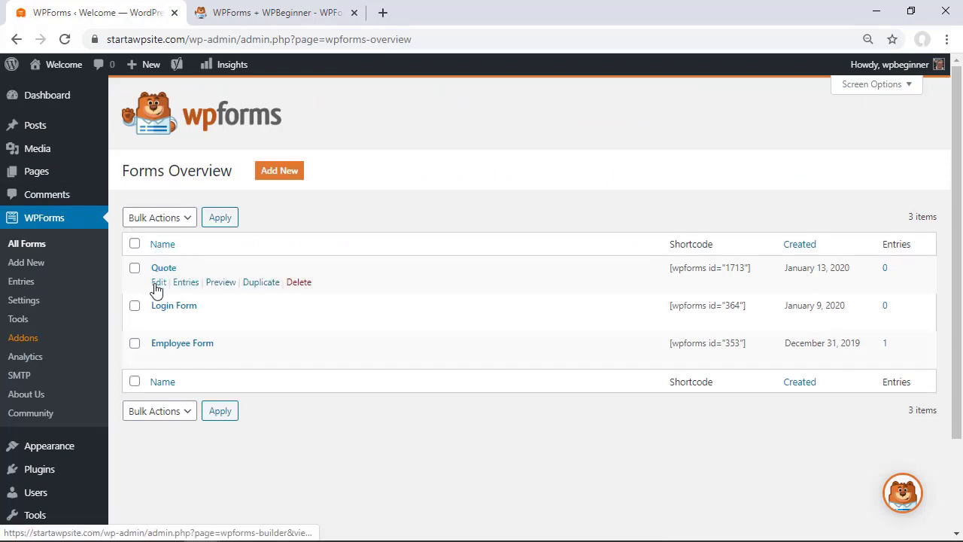
pyautogui.click(156, 284)
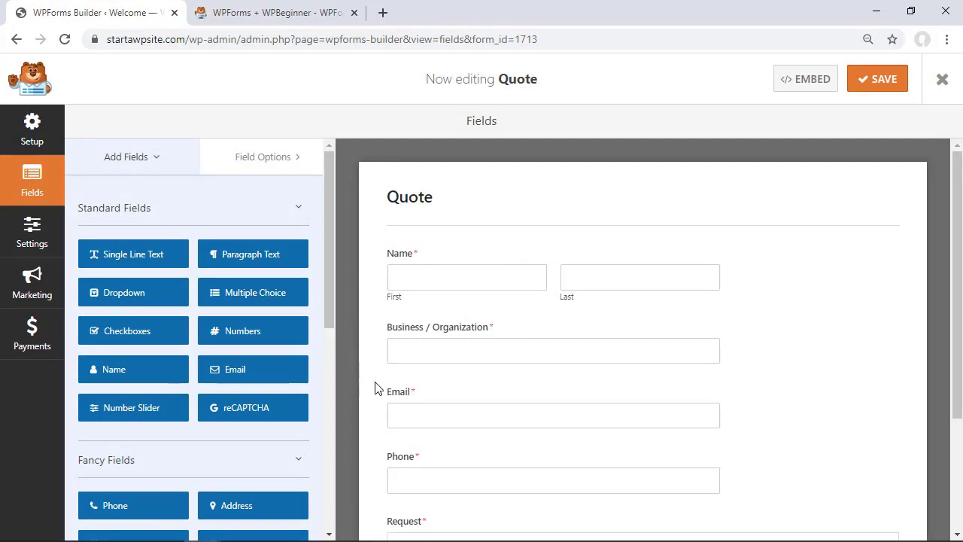
pyautogui.scroll(-3, 377, 391)
pyautogui.scroll(3, 489, 316)
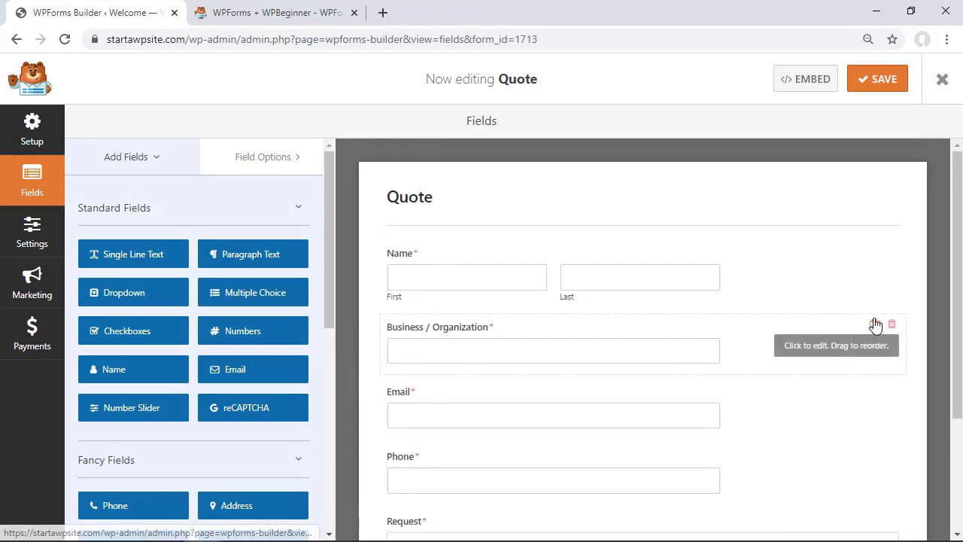
pyautogui.moveTo(875, 324); pyautogui.dragTo(872, 410)
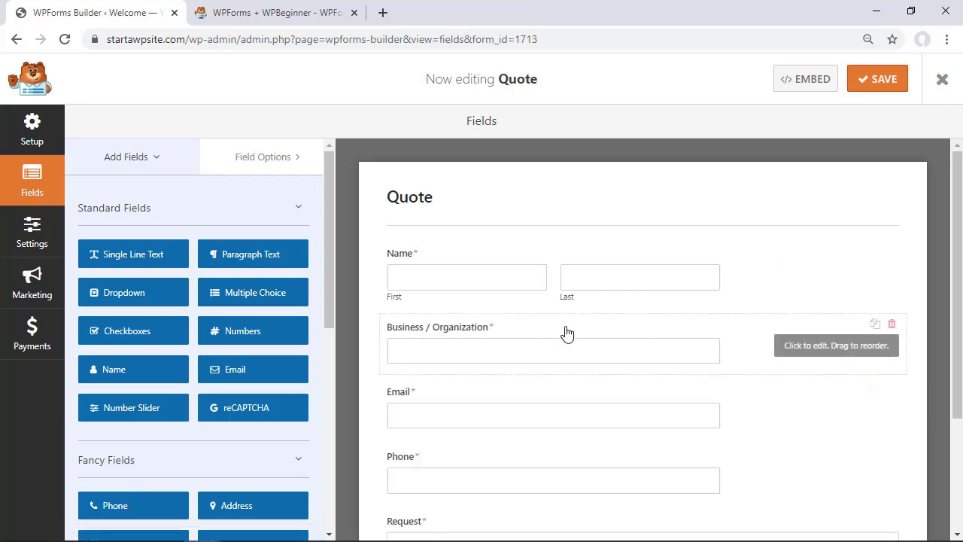
pyautogui.scroll(-3, 566, 331)
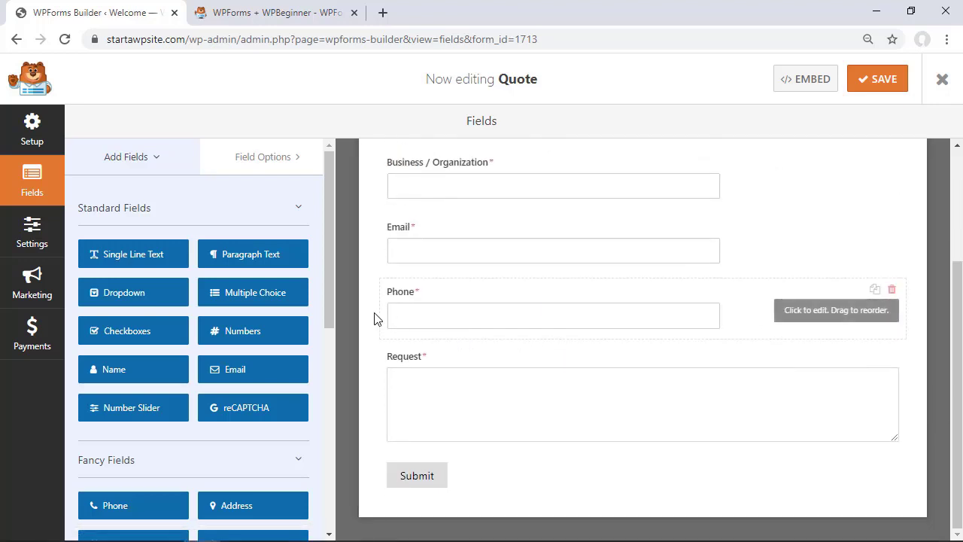
# - Enable form abandonment lead capture in the Quote form's settings
pyautogui.click(32, 242)
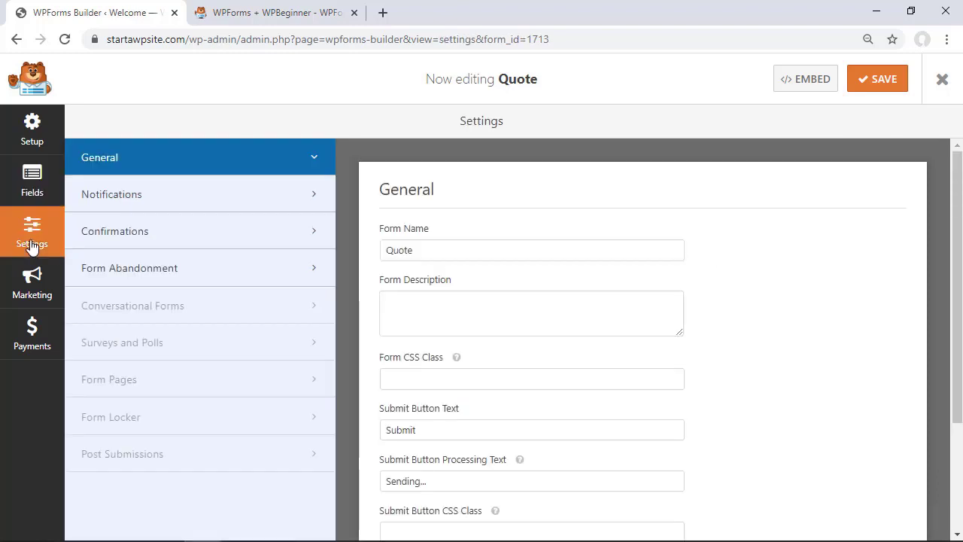
pyautogui.click(118, 275)
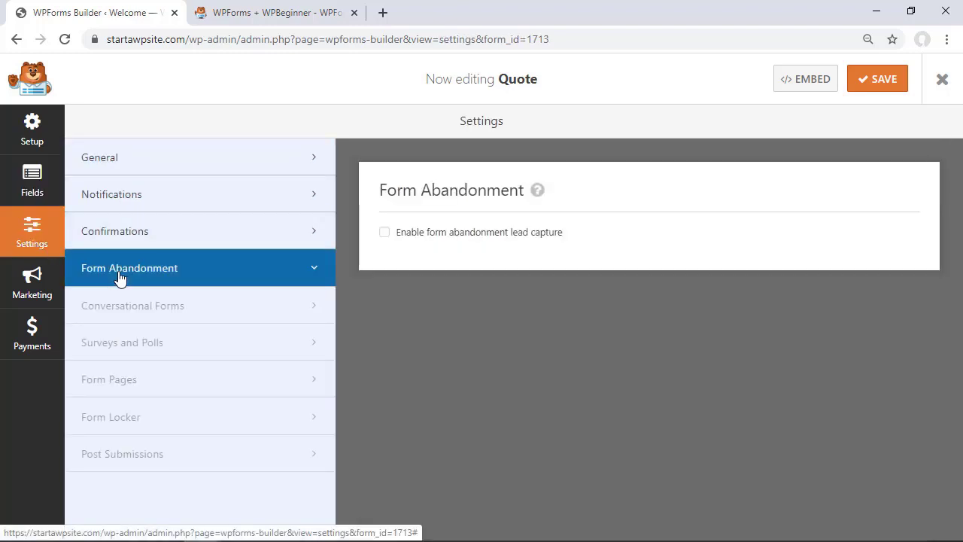
pyautogui.click(385, 233)
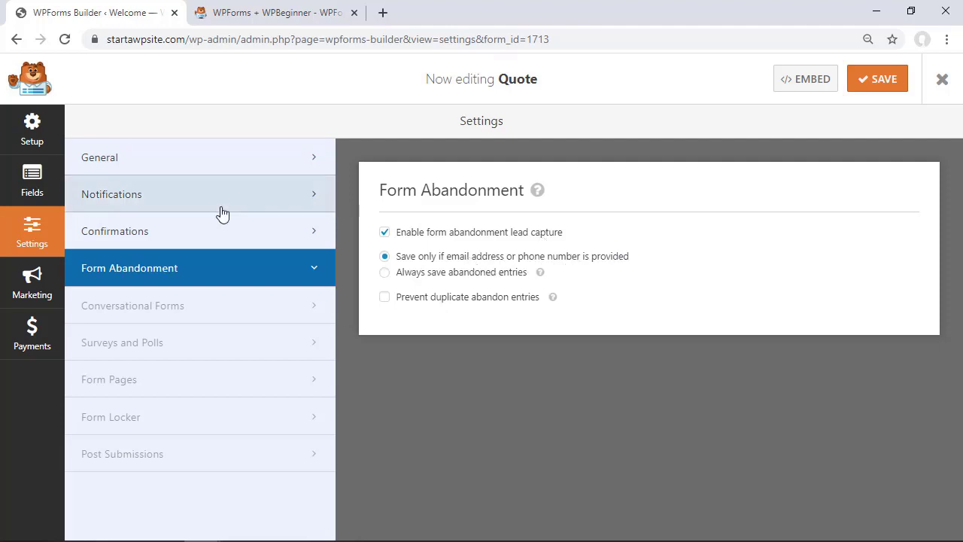
# - Return to the Quote form's fields and move the Email field above the Name field
pyautogui.click(28, 178)
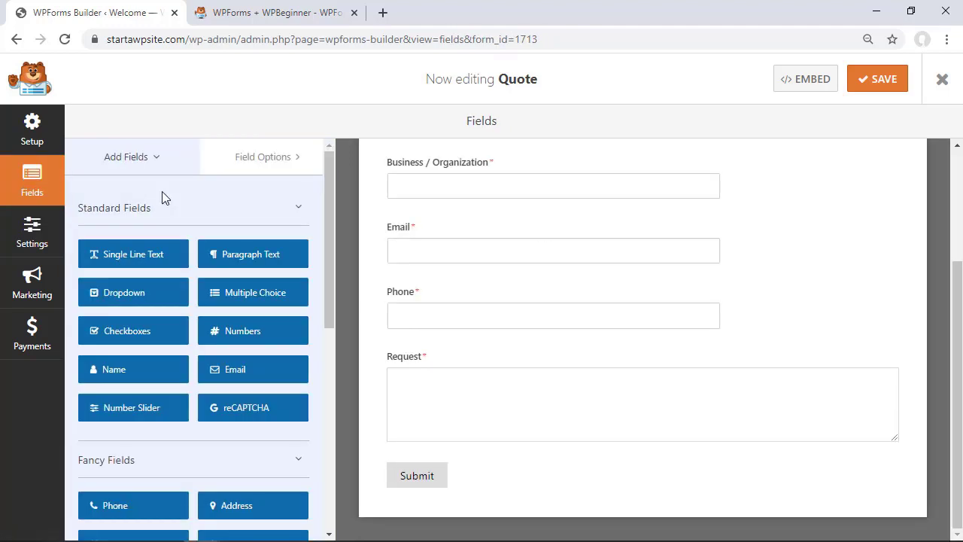
pyautogui.scroll(3, 451, 294)
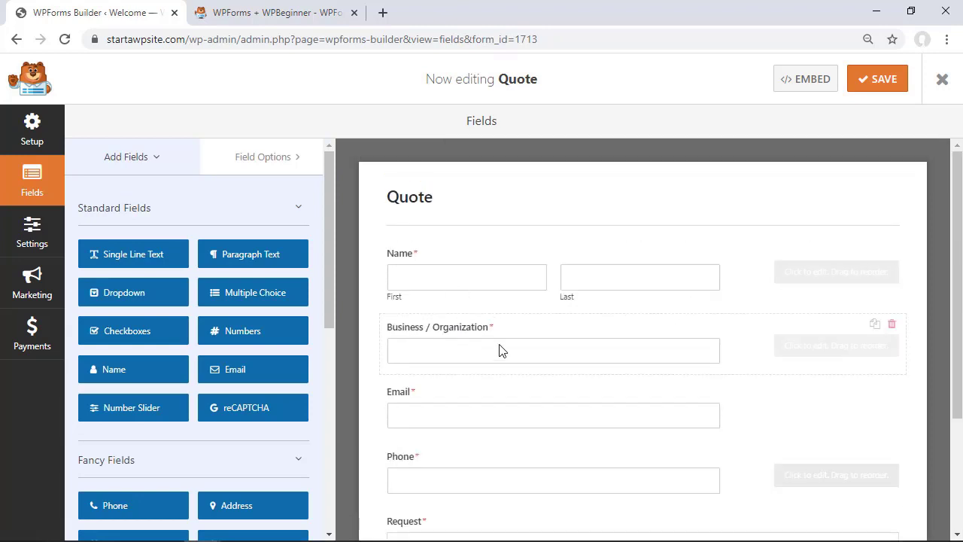
pyautogui.click(505, 419)
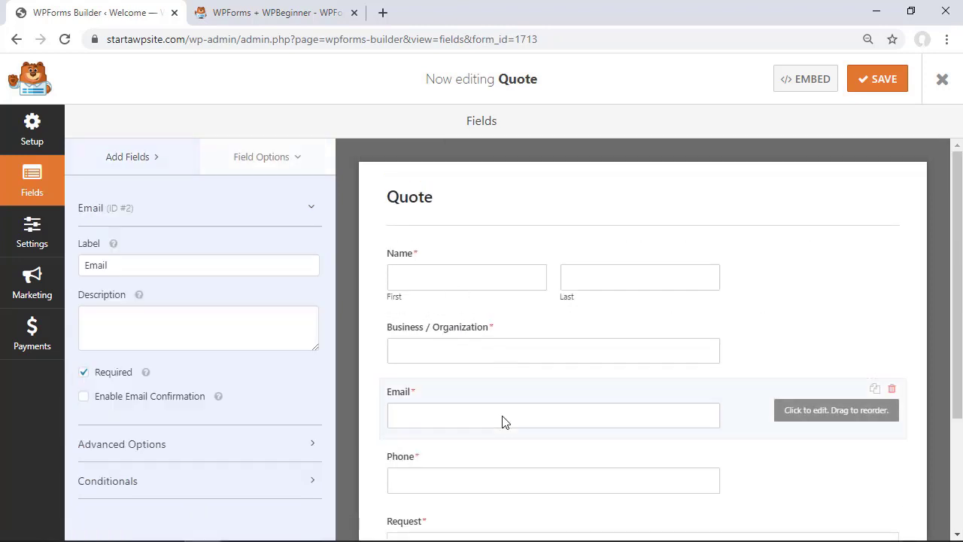
pyautogui.moveTo(870, 389); pyautogui.dragTo(856, 250)
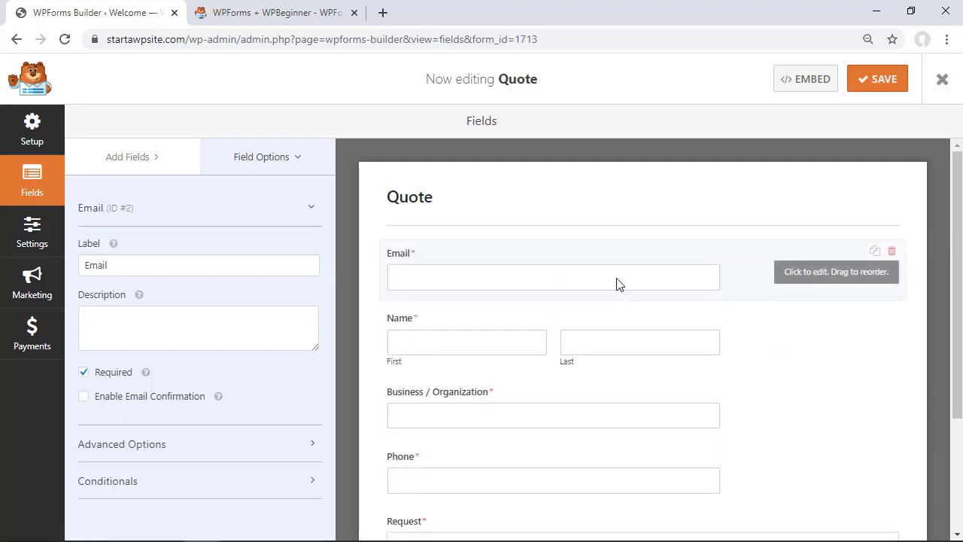
# - Move the Phone field directly below the Email field, then save the Quote form and close the builder
pyautogui.scroll(-1, 639, 411)
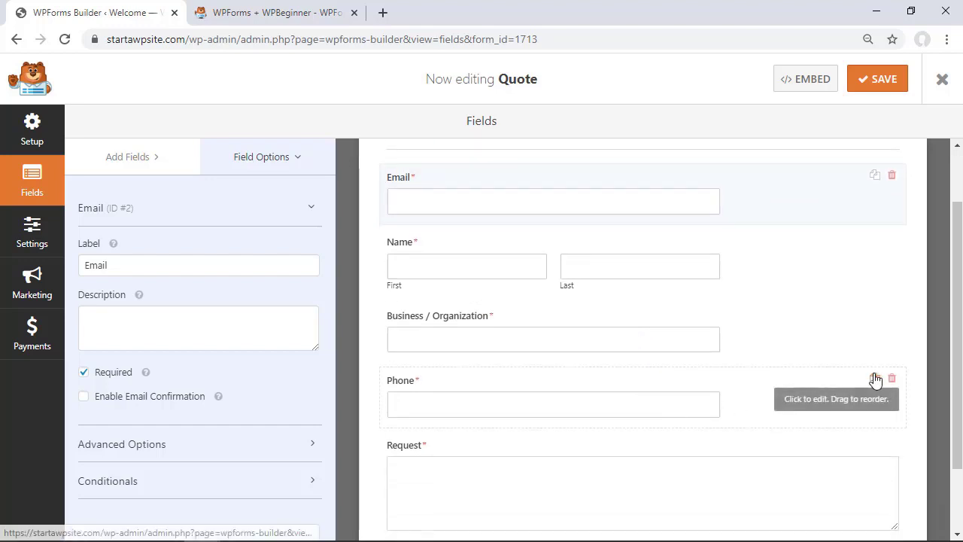
pyautogui.moveTo(875, 378); pyautogui.dragTo(849, 227)
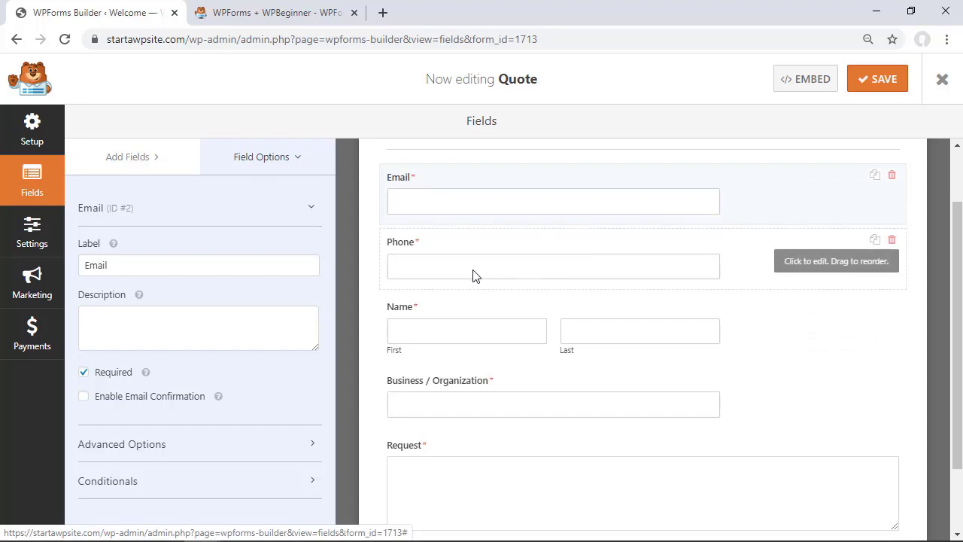
pyautogui.click(873, 80)
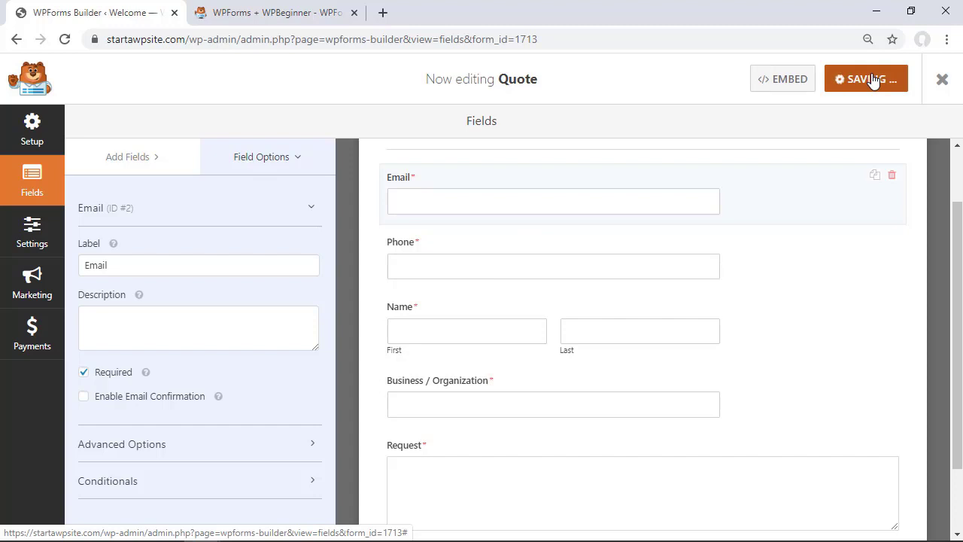
pyautogui.click(942, 81)
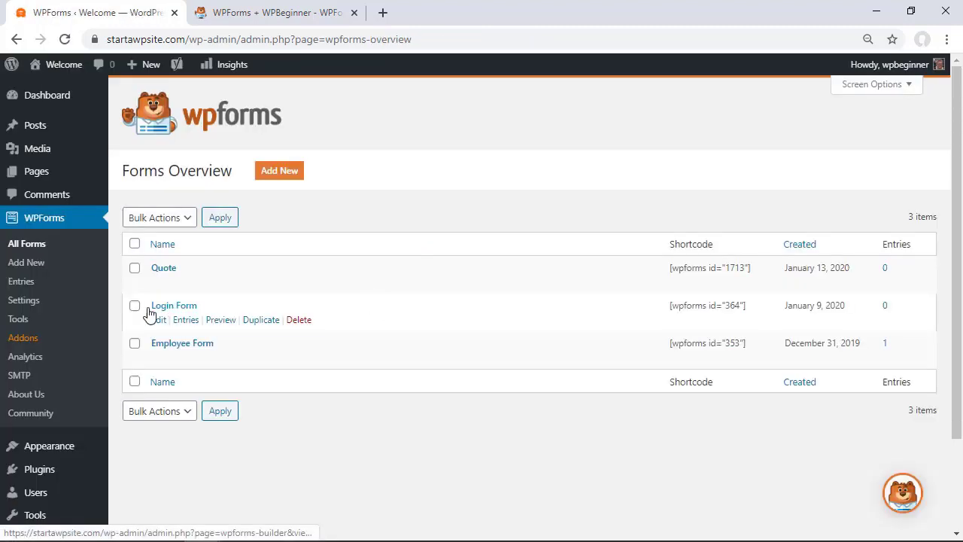
# - Install and activate the Conversational Forms Addon from the WPForms addons
pyautogui.click(21, 342)
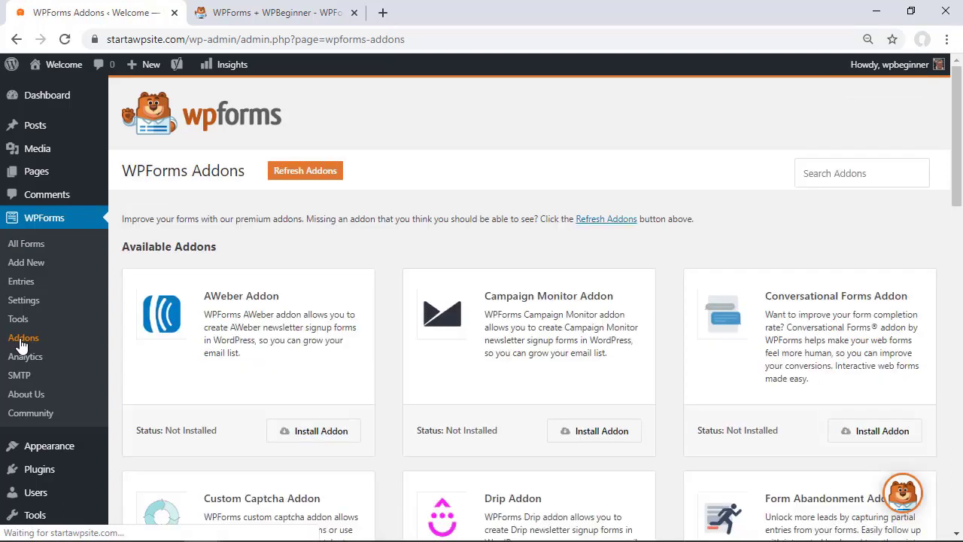
pyautogui.scroll(-1, 401, 351)
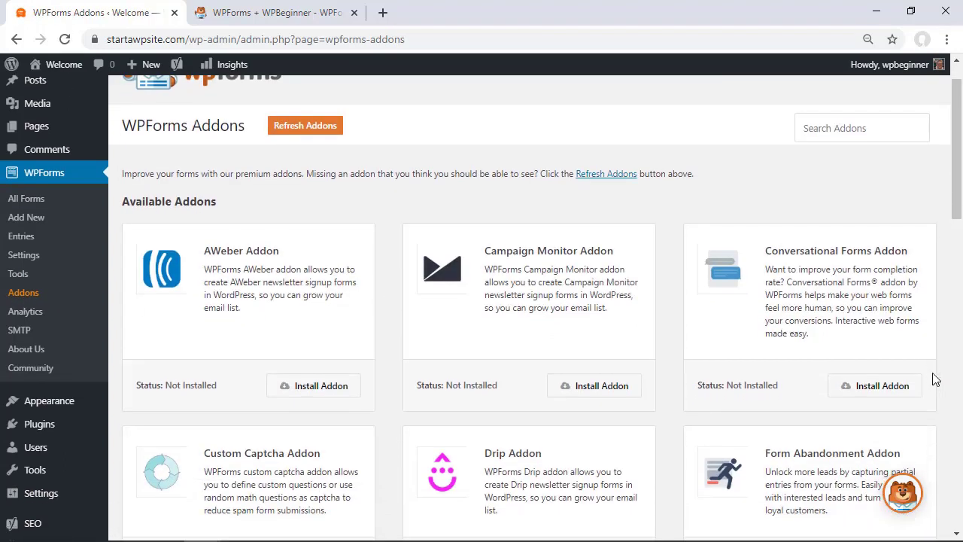
pyautogui.click(865, 391)
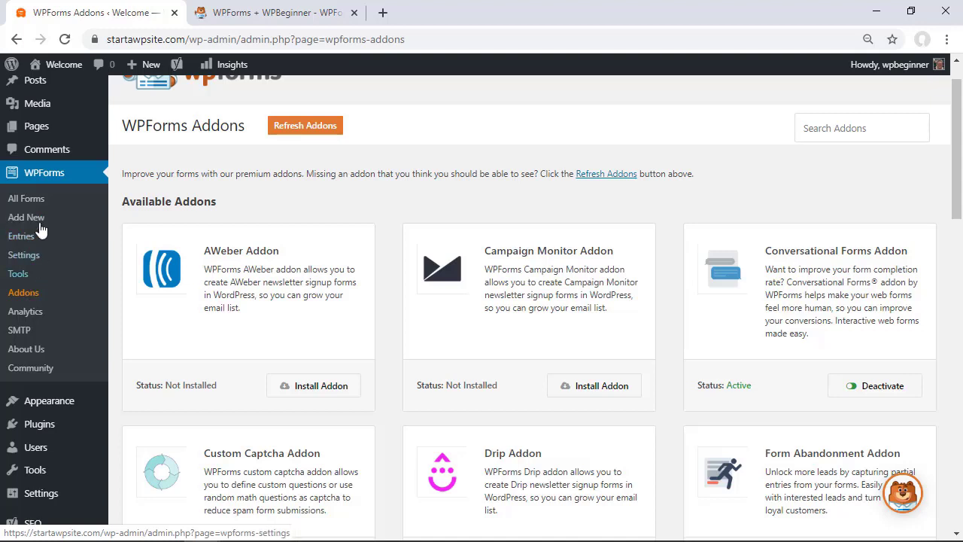
# - Open the Quote form for editing and enable Conversational Form Mode in its settings
pyautogui.click(27, 198)
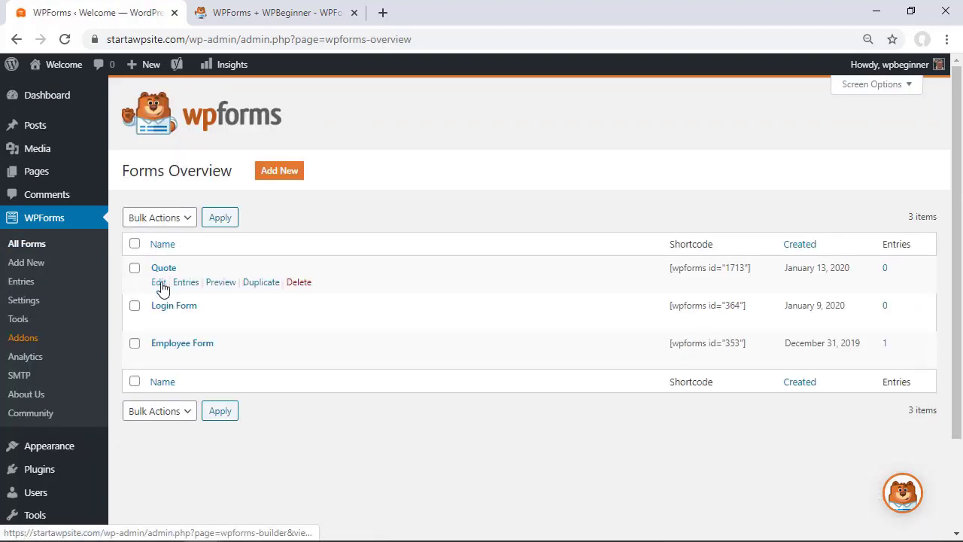
pyautogui.click(159, 283)
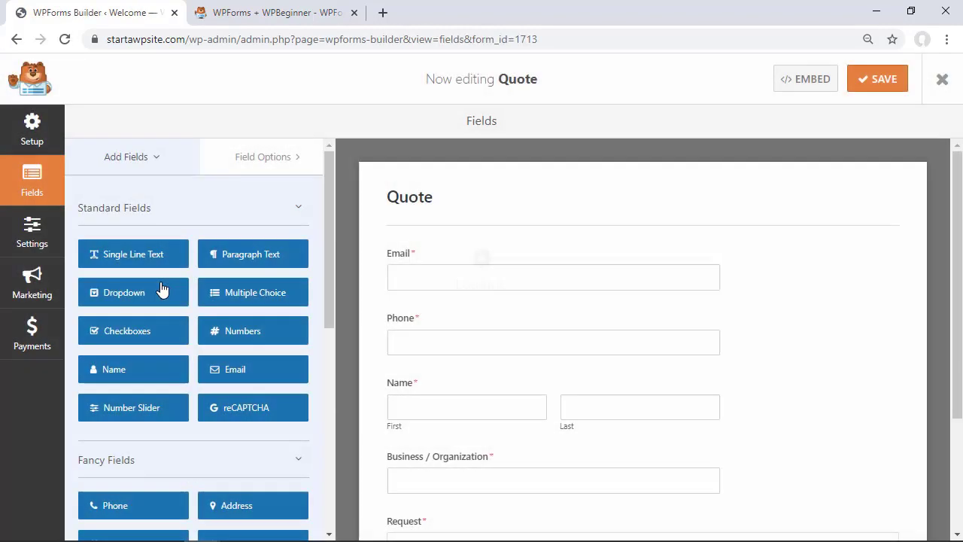
pyautogui.click(36, 240)
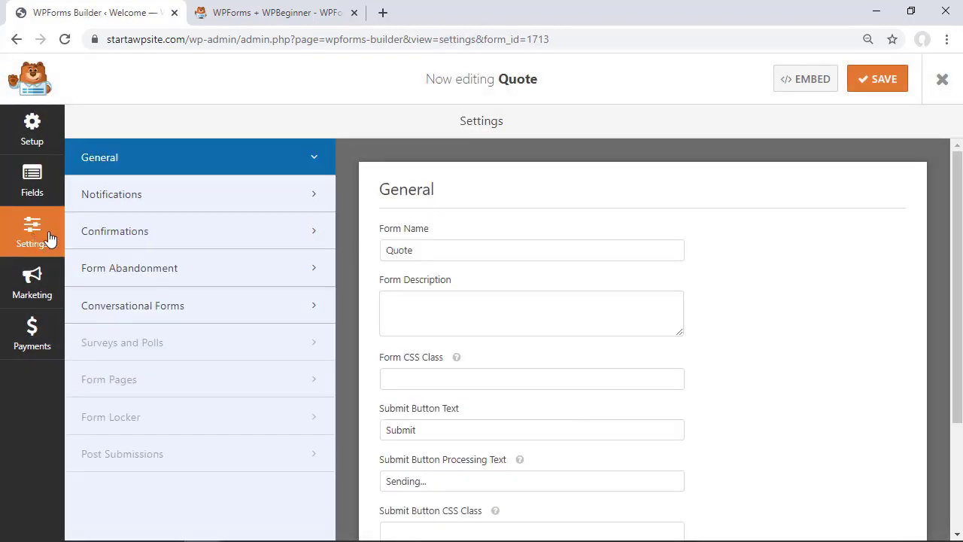
pyautogui.click(154, 307)
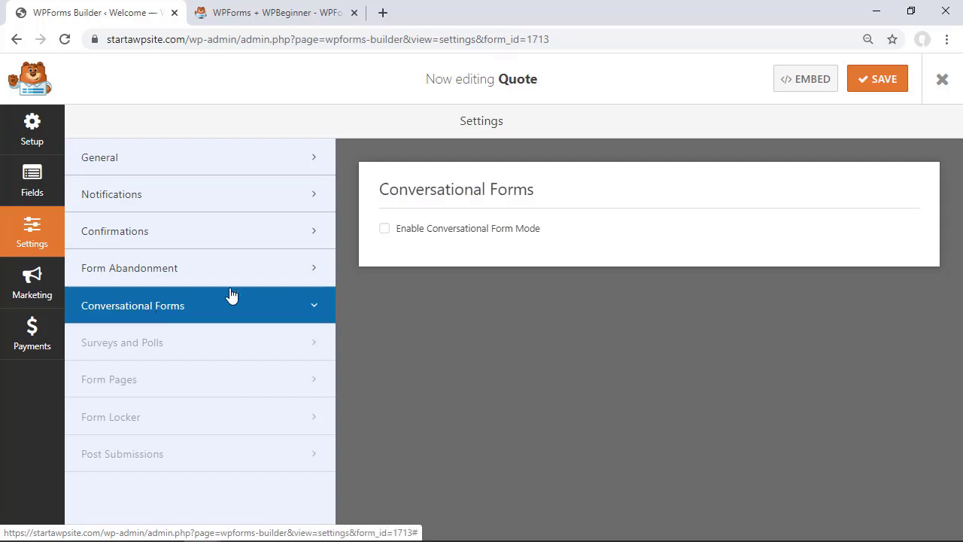
pyautogui.click(382, 230)
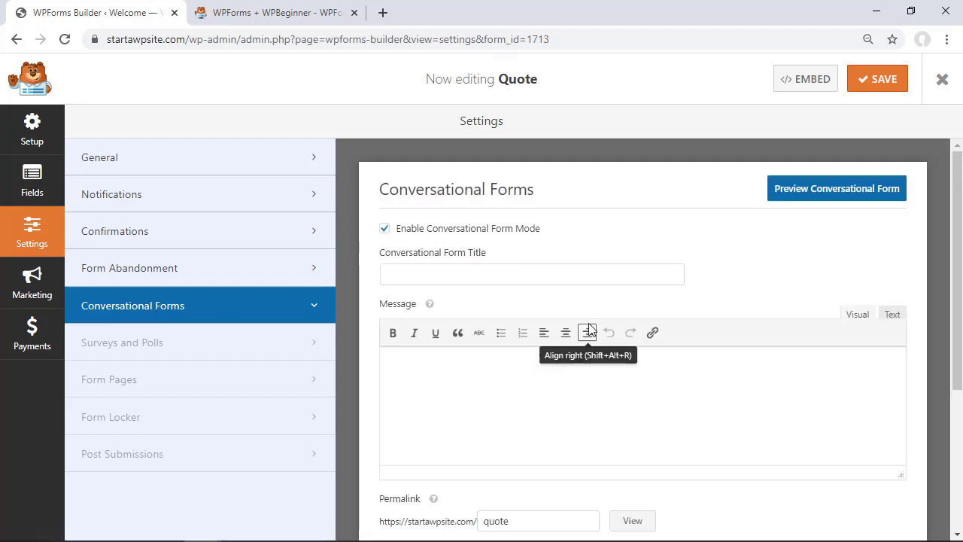
# - Set the Quote form's conversational color scheme to green
pyautogui.scroll(-3, 587, 337)
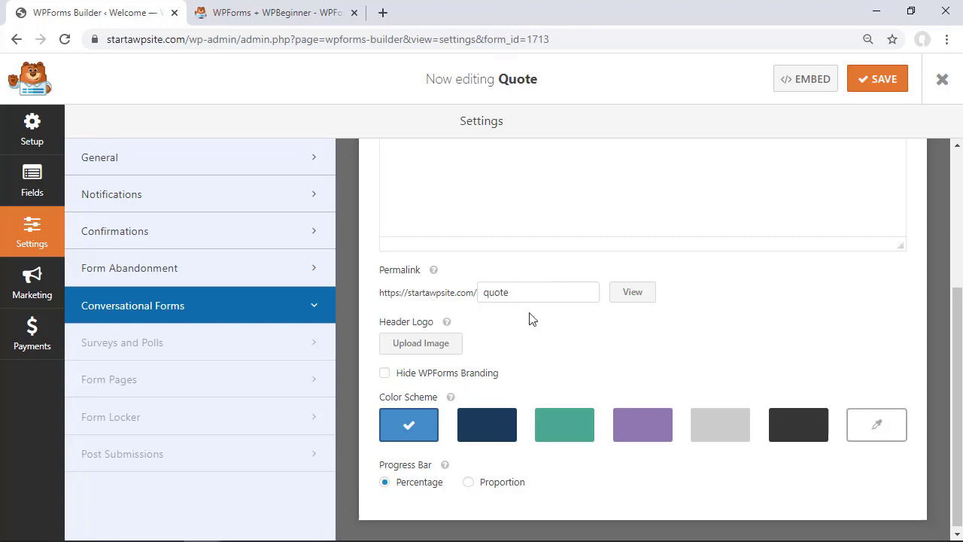
pyautogui.scroll(-1, 530, 320)
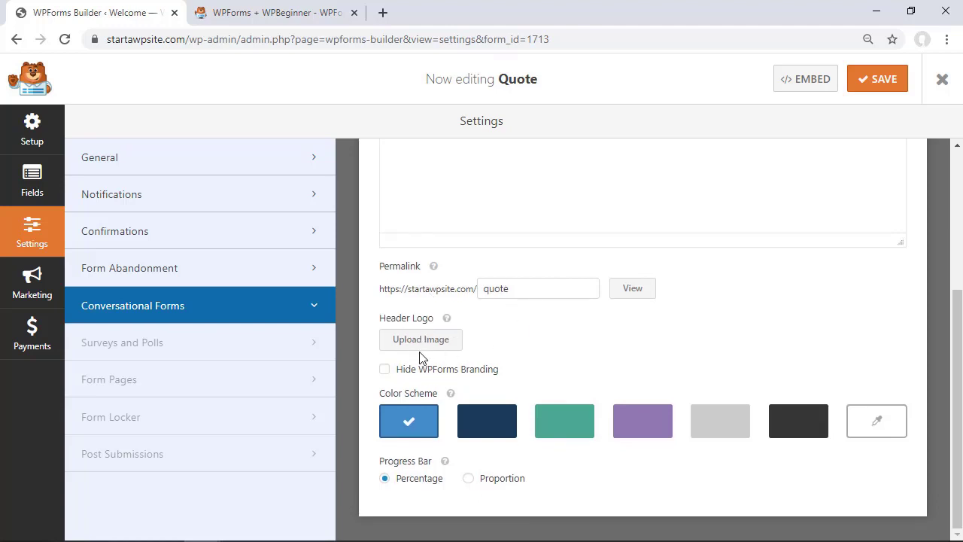
pyautogui.click(558, 429)
# - Preview the conversational Quote form up to its first question, close the preview and save the form
pyautogui.scroll(3, 637, 387)
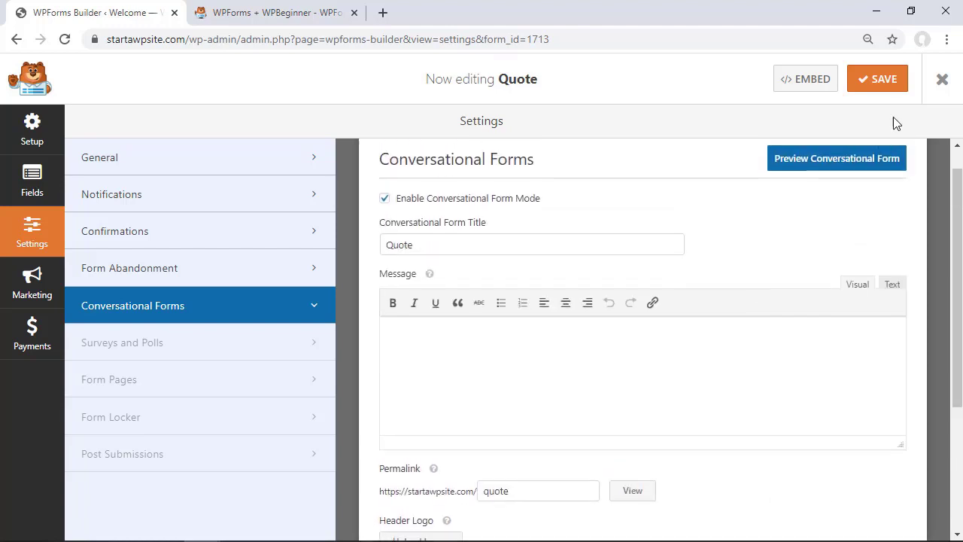
pyautogui.click(823, 166)
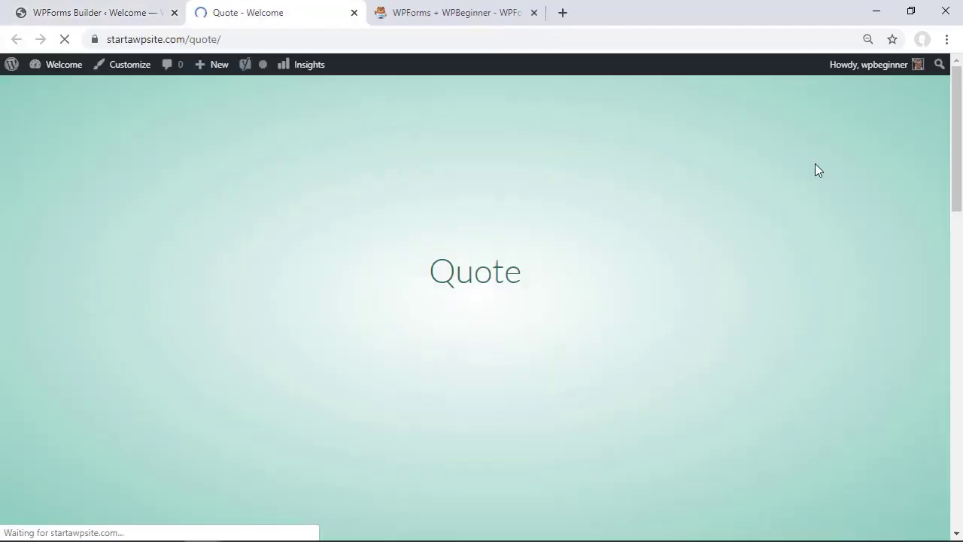
pyautogui.click(434, 355)
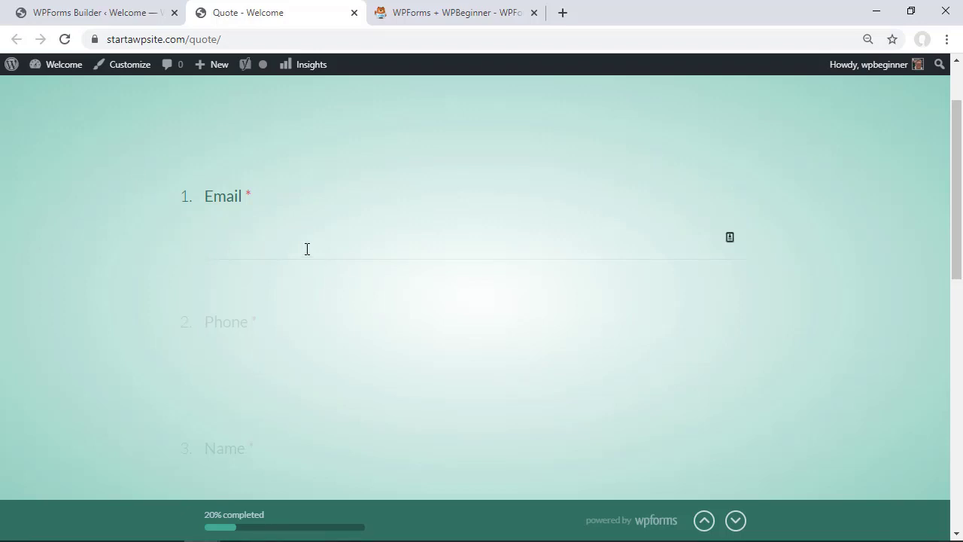
pyautogui.click(354, 12)
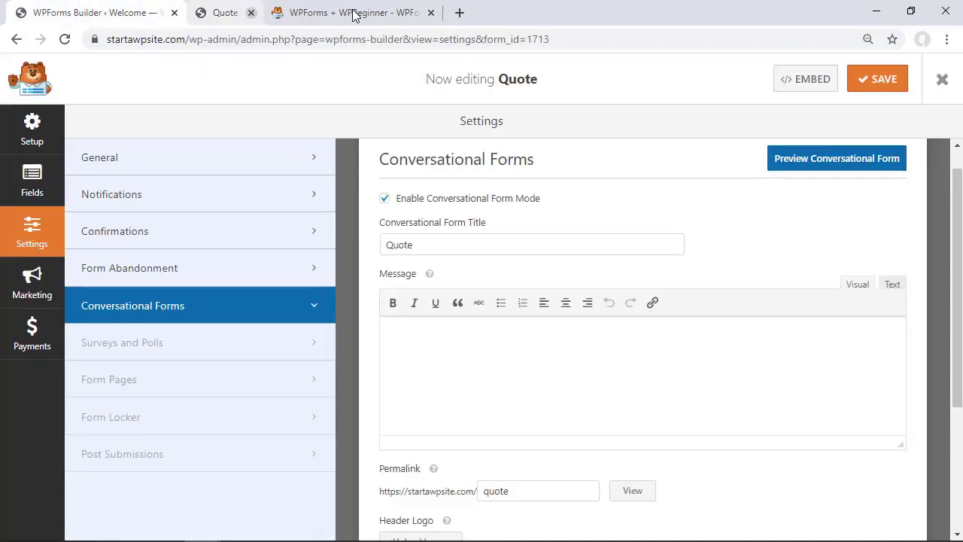
pyautogui.click(880, 80)
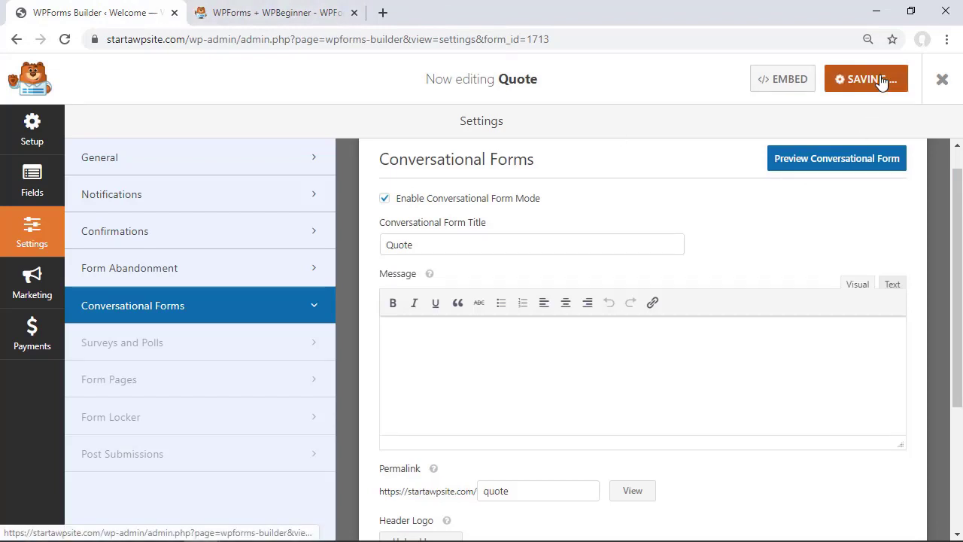
# - Preview the conversational form again, start it, fill in a sample e-mail address and leave the page without submitting
pyautogui.click(837, 158)
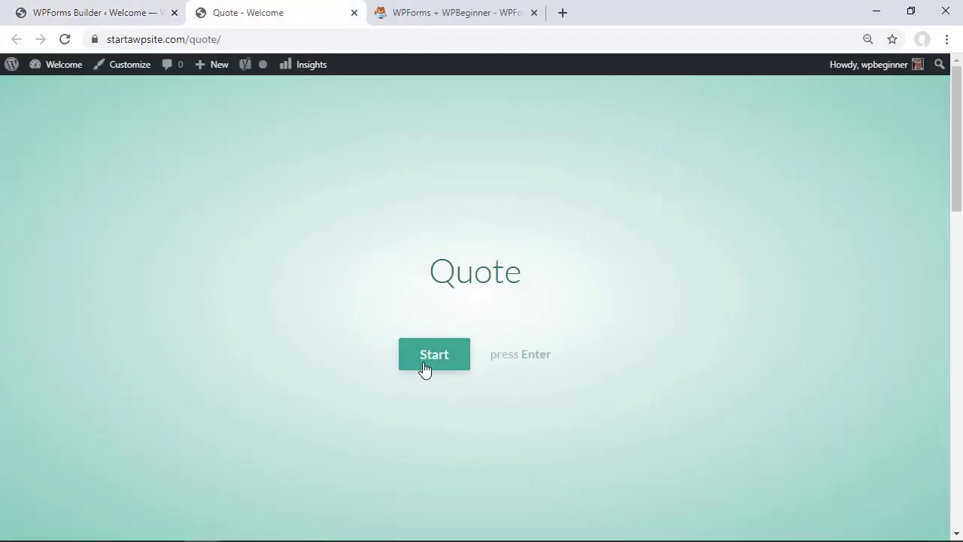
pyautogui.click(421, 363)
pyautogui.write('wpbeginner@example.com')
pyautogui.scroll(-10, 465, 327)
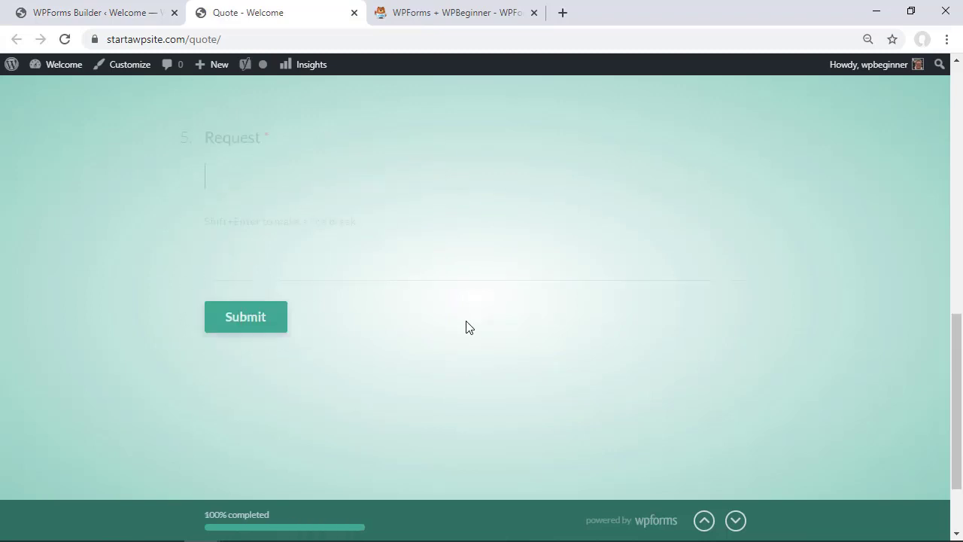
pyautogui.scroll(10, 466, 326)
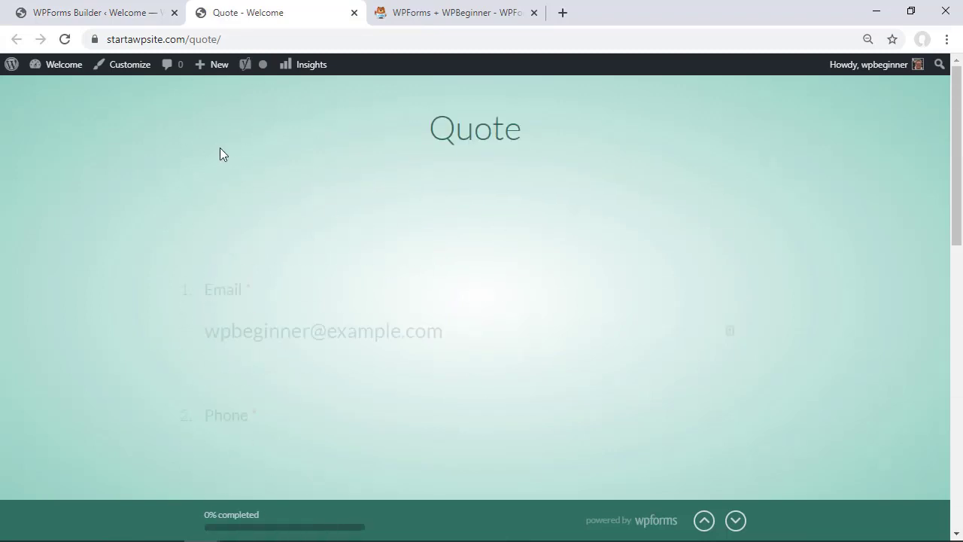
pyautogui.click(355, 15)
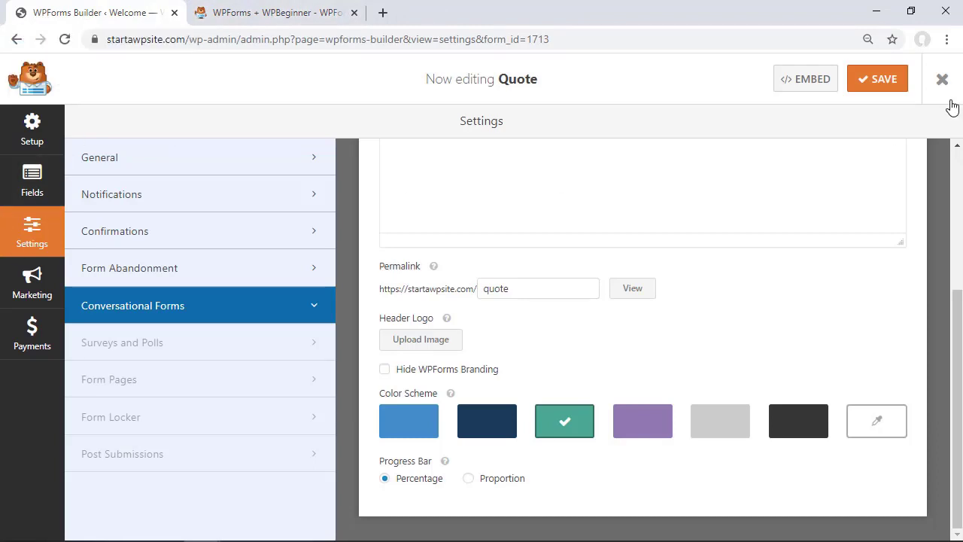
# - Close the form builder, list the Quote form's entries and open the abandoned entry for viewing
pyautogui.click(944, 88)
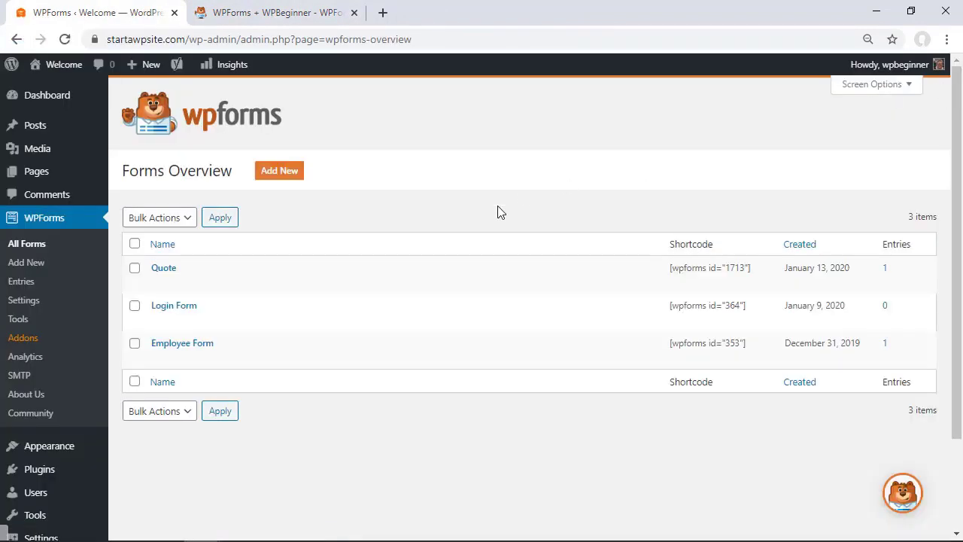
pyautogui.click(13, 289)
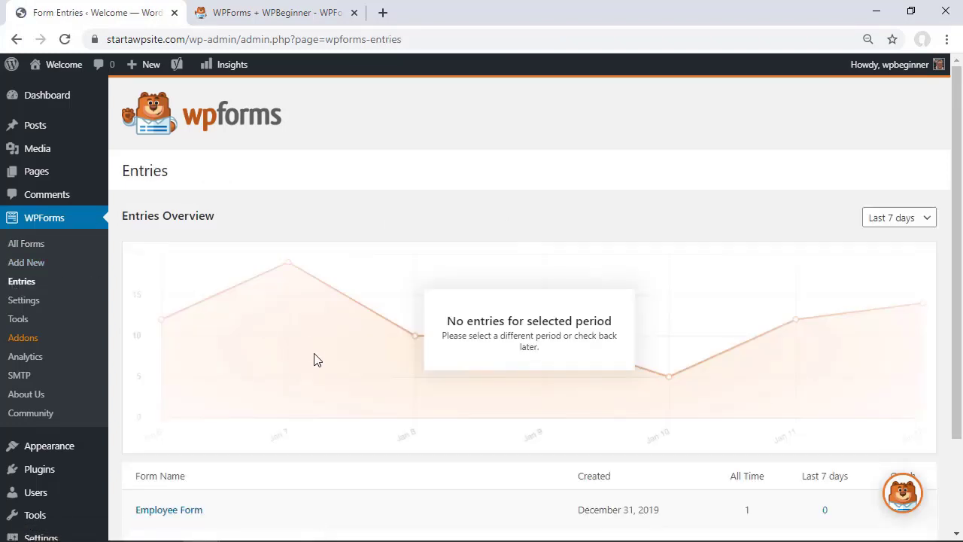
pyautogui.scroll(-1, 316, 361)
pyautogui.scroll(-1, 892, 176)
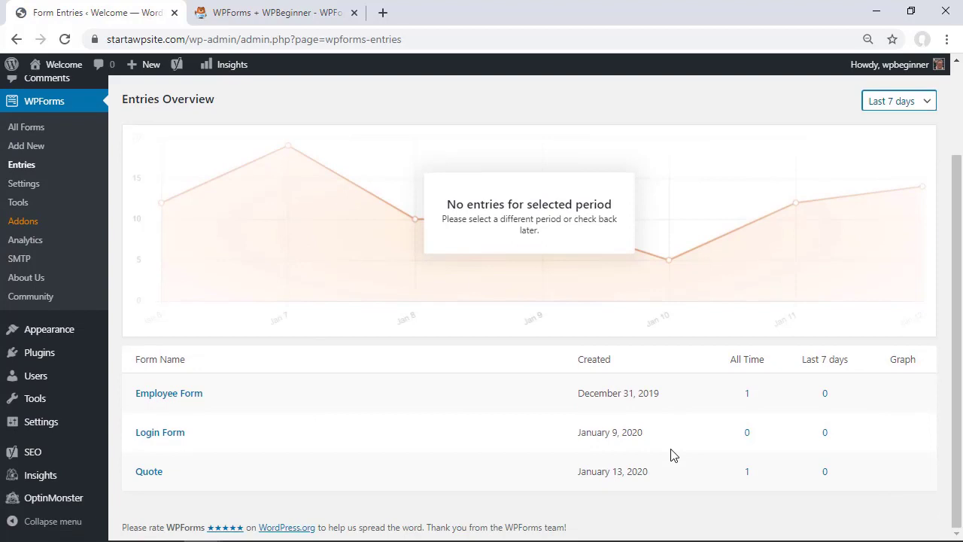
pyautogui.click(747, 472)
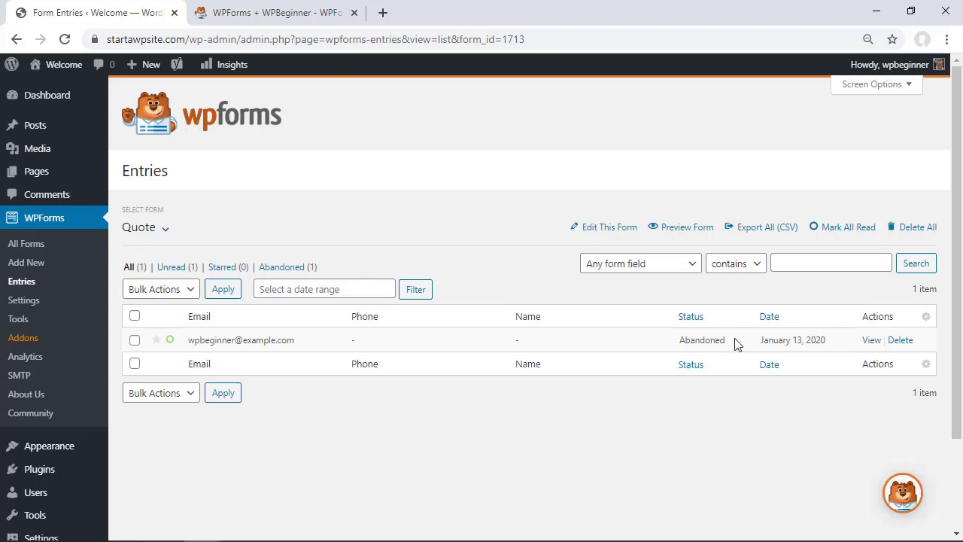
pyautogui.click(869, 340)
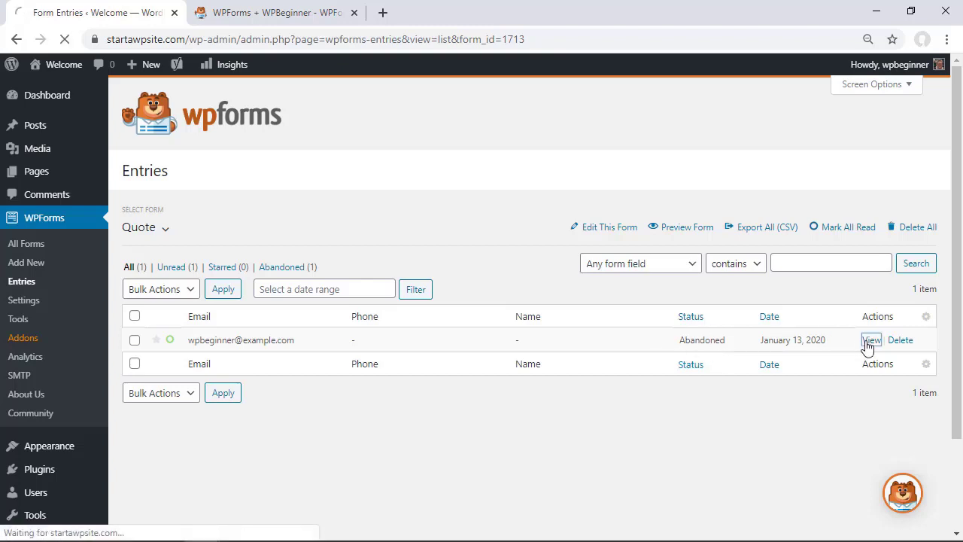